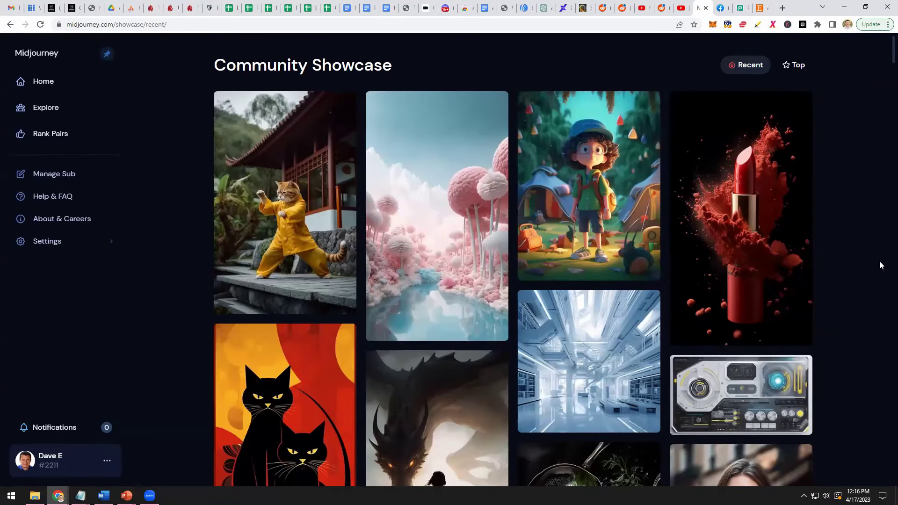
Browse the images in the Midjourney showcase
mouse_move(268, 290)
mouse_move(441, 240)
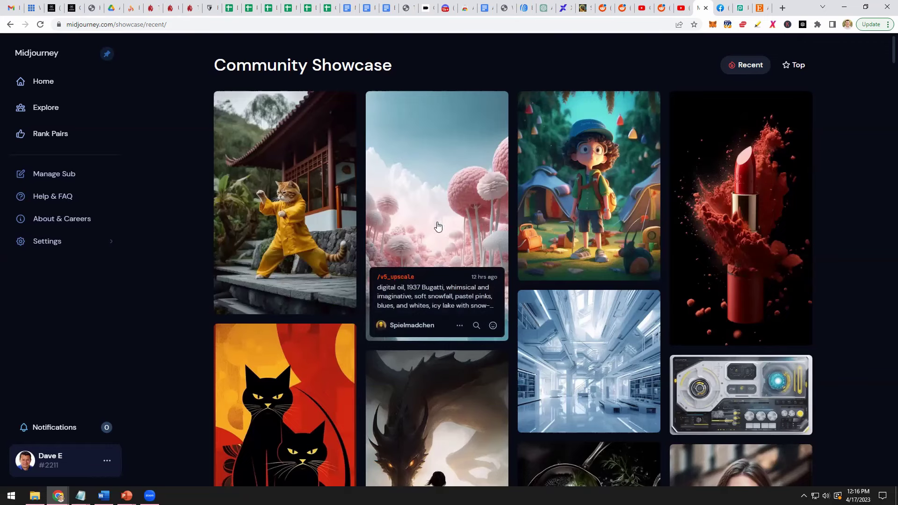
mouse_move(603, 258)
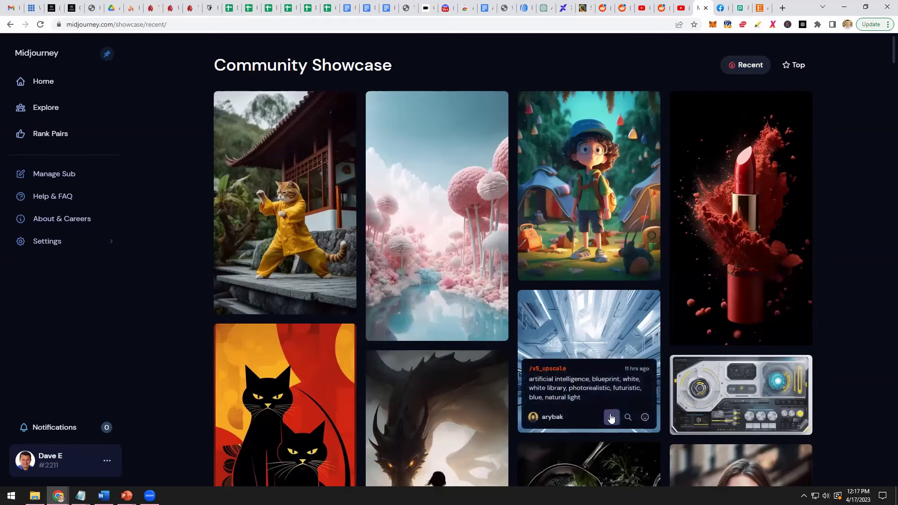
scroll(878, 288, "down", 1)
scroll(878, 289, "down", 3)
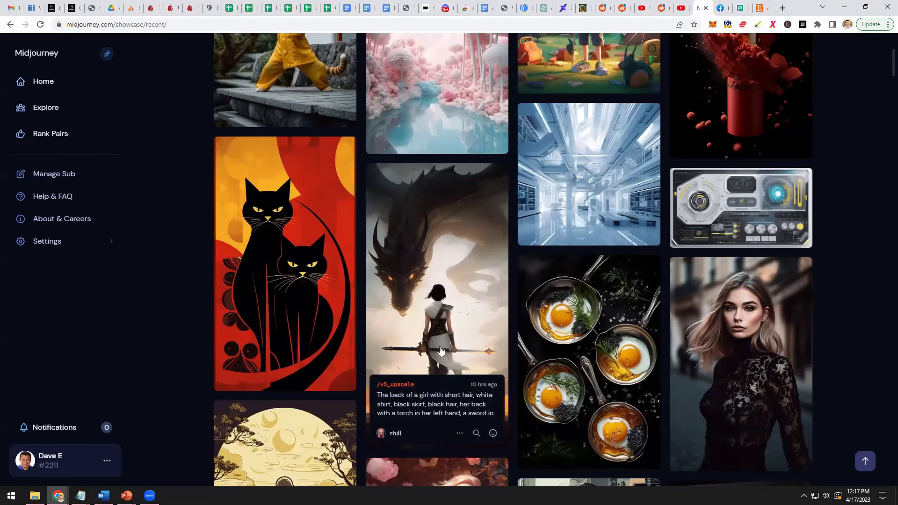
mouse_move(338, 323)
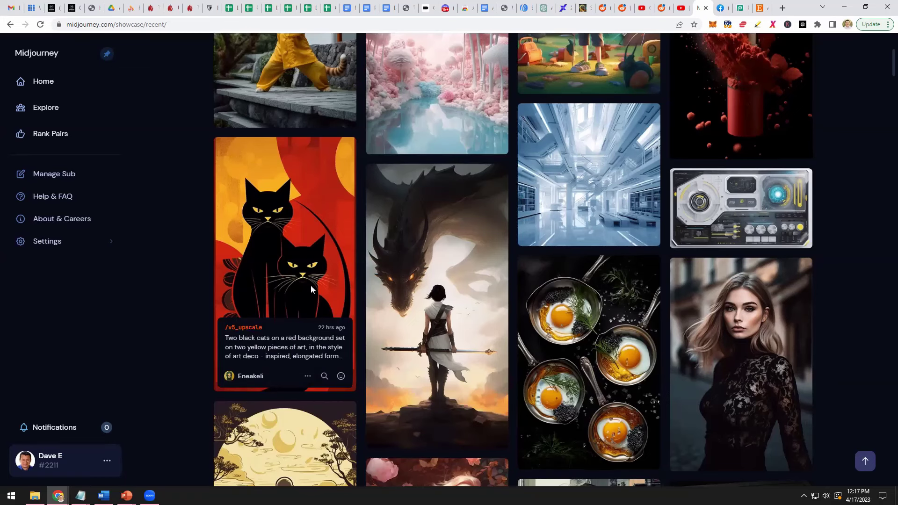
scroll(309, 289, "up", 4)
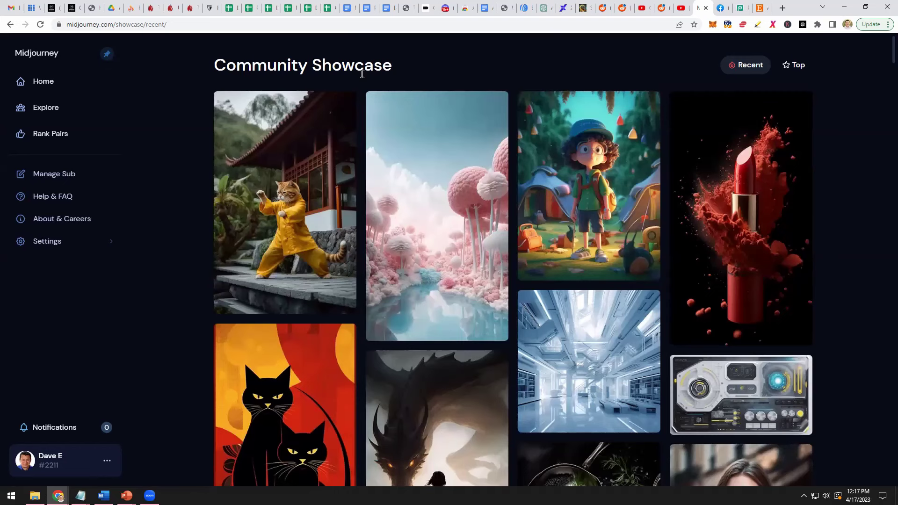
mouse_move(339, 96)
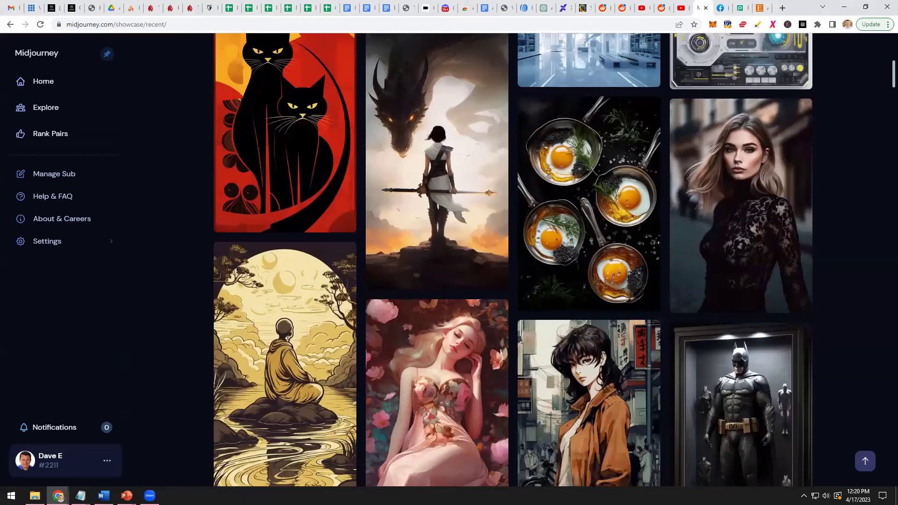
scroll(883, 83, "down", 5)
Select the full prompt text of the meditation-in-water image
scroll(513, 259, "up", 2)
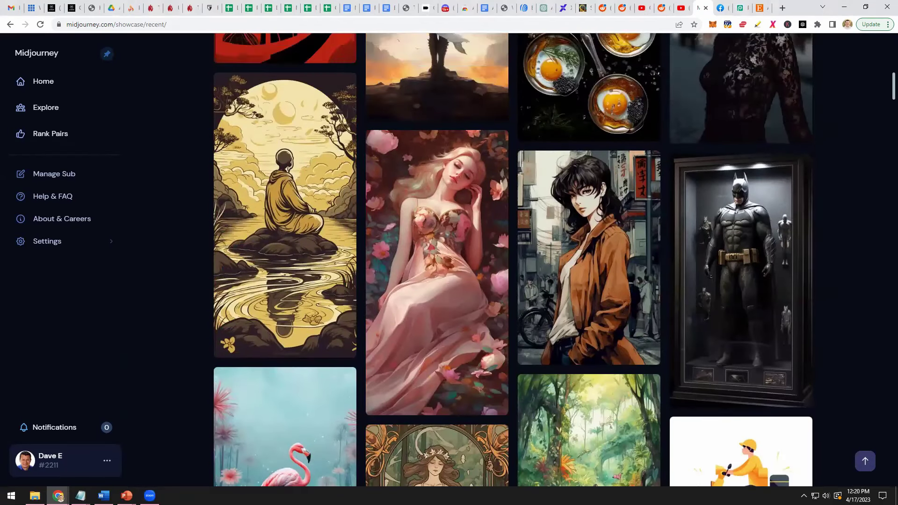
mouse_move(283, 185)
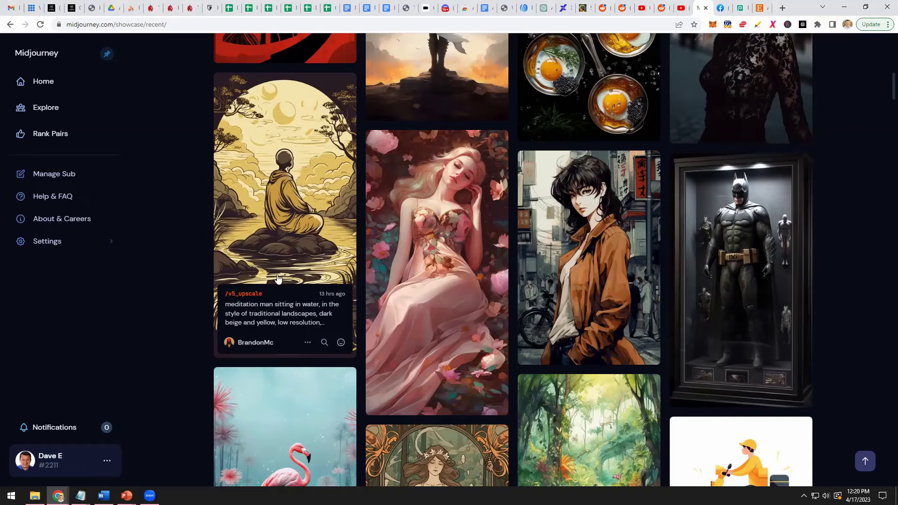
left_click_drag(225, 308, 331, 325)
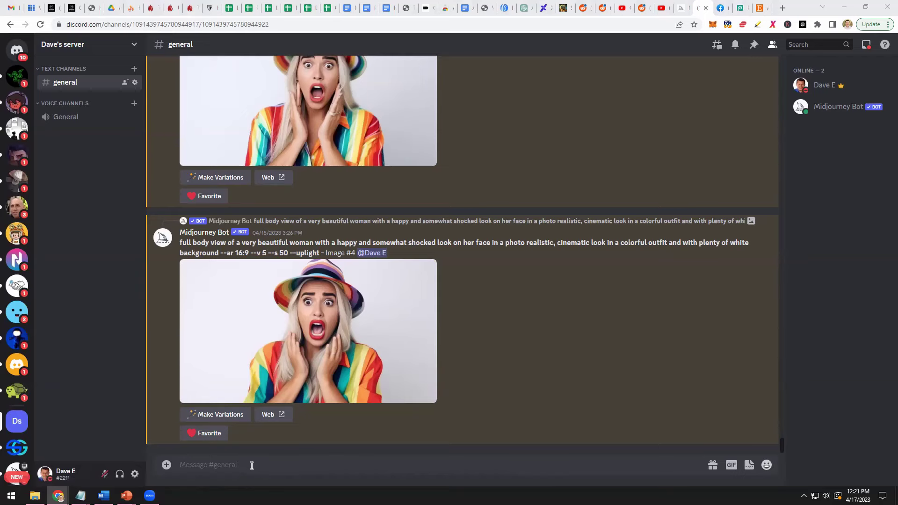
Type /imagine in a new message in the #general channel
type("/imagine")
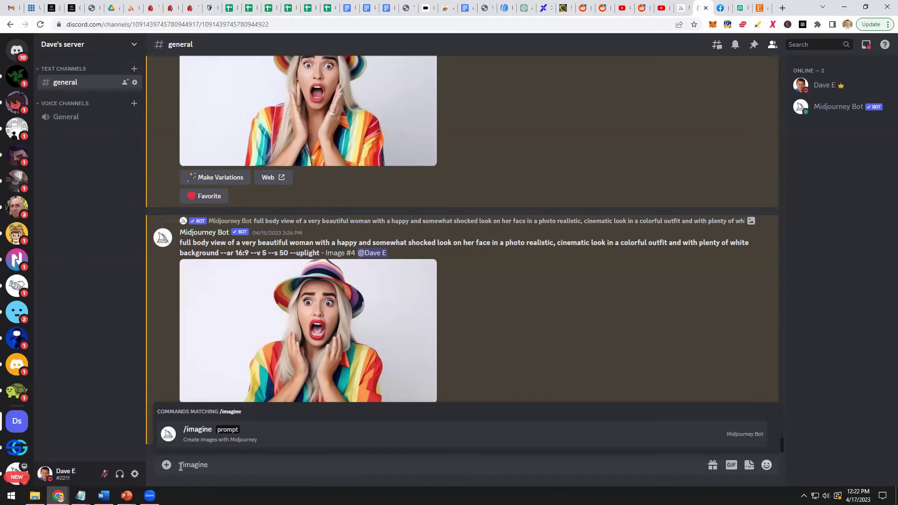
Submit /imagine 'flowers on a white background --ar 16:9', copying --ar 16:9 from the earlier bot message
left_click(315, 443)
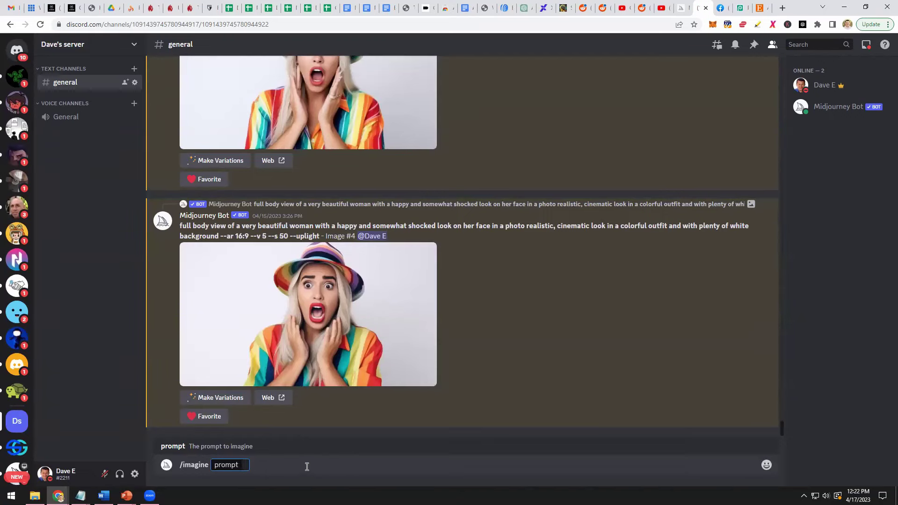
type("flowers on a white background --")
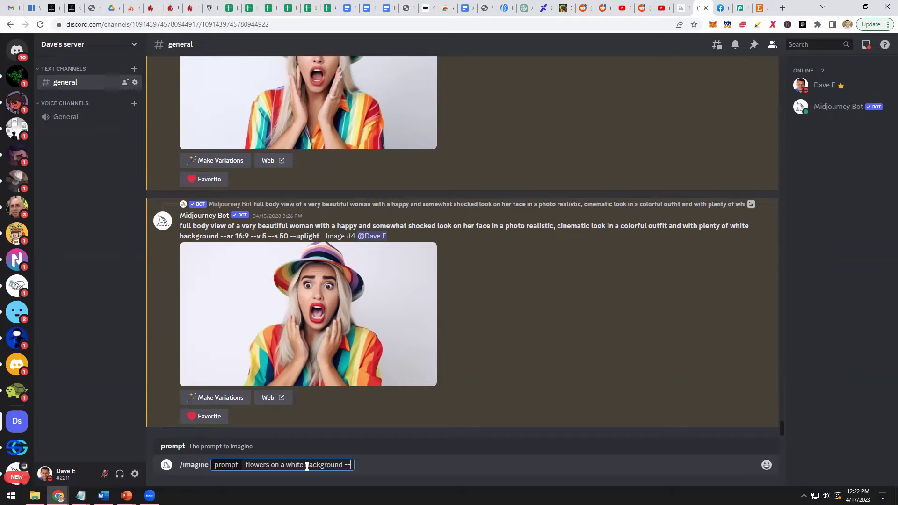
left_click(221, 238)
left_click_drag(221, 238, 250, 239)
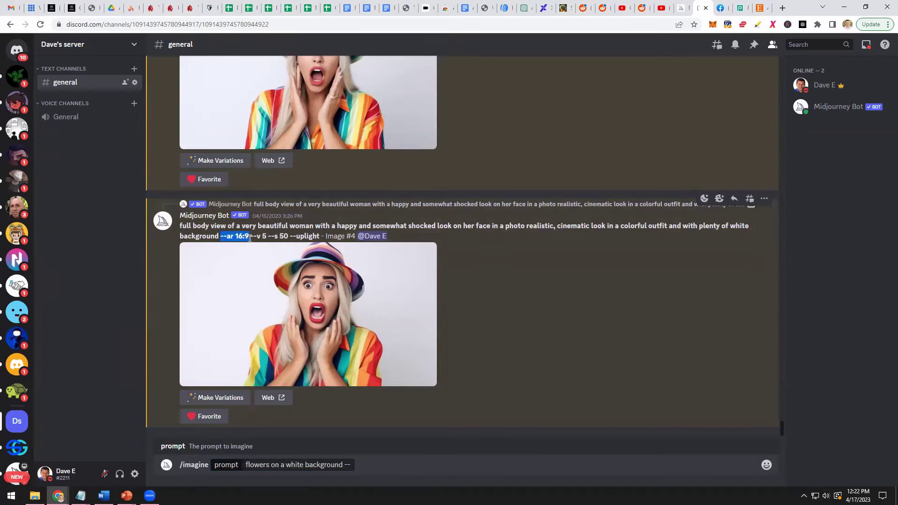
right_click(247, 237)
left_click(260, 244)
double_click(345, 465)
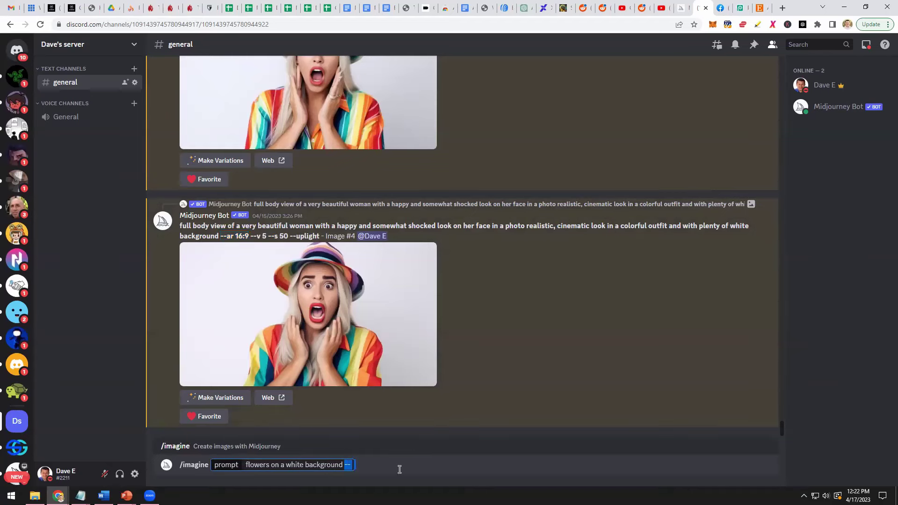
key("ctrl+v")
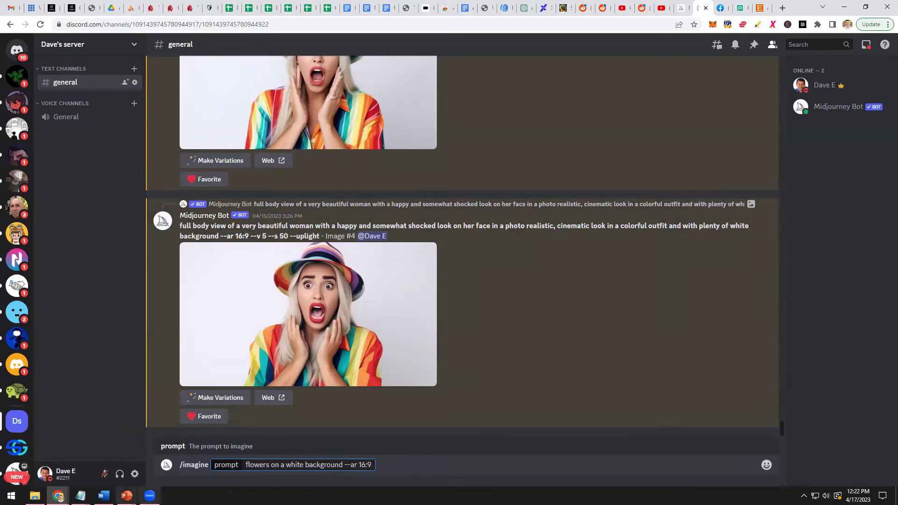
key("Return")
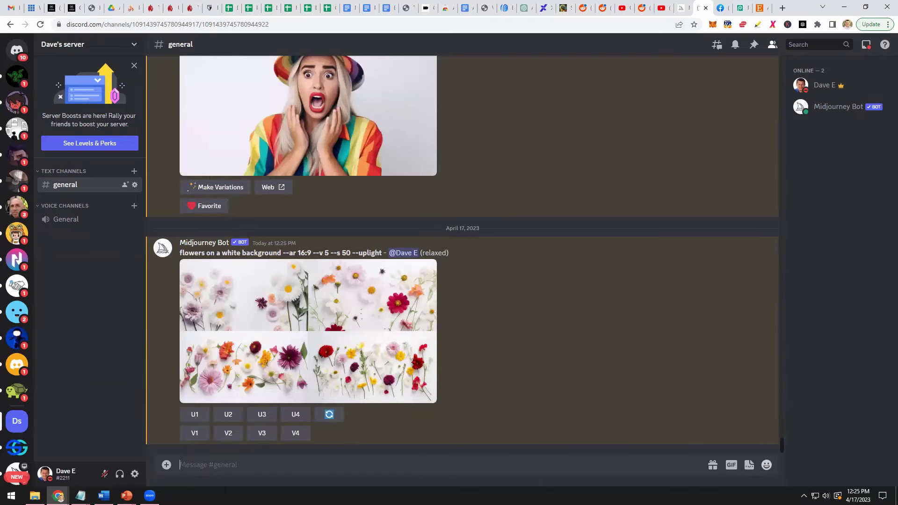
Open the 16:9 flowers-on-white grid full size in the image viewer
left_click(358, 347)
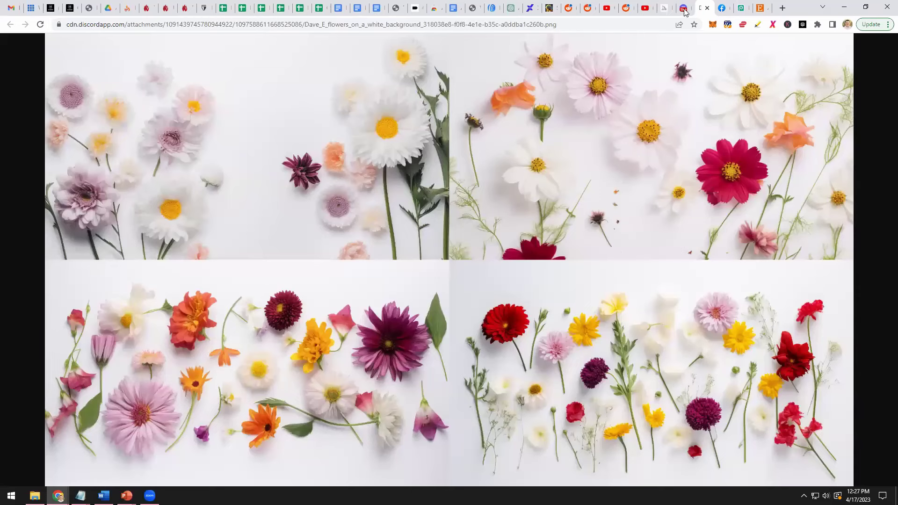
Close the enlarged view and select the 'flowers on a white background --ar 16:9' prompt text
key("ctrl+shift+Tab")
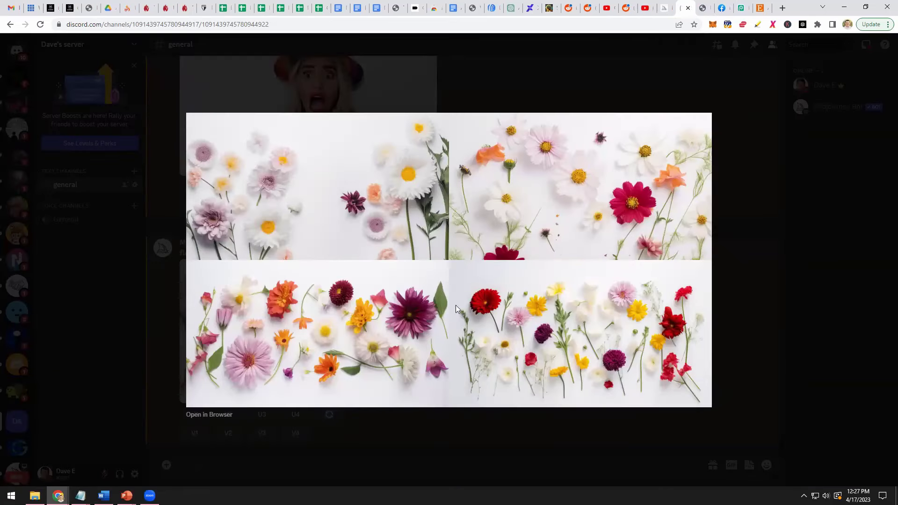
left_click(350, 432)
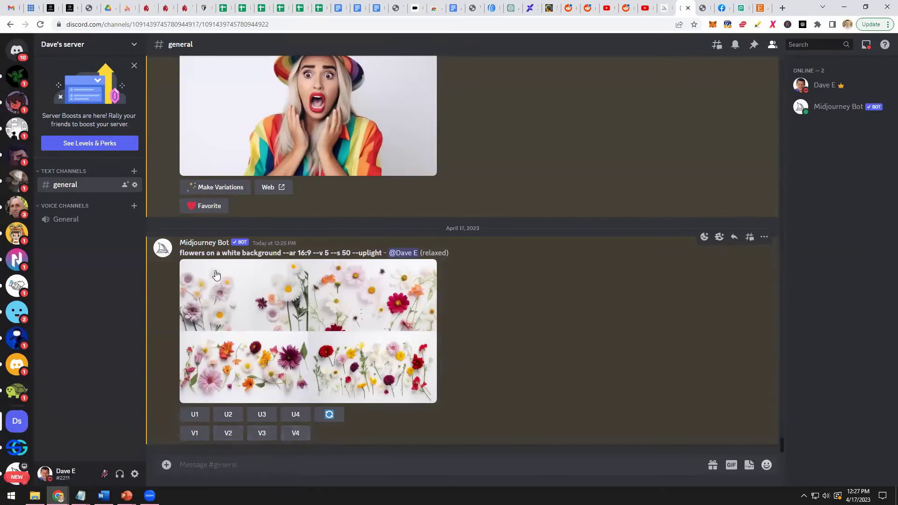
left_click_drag(180, 253, 311, 254)
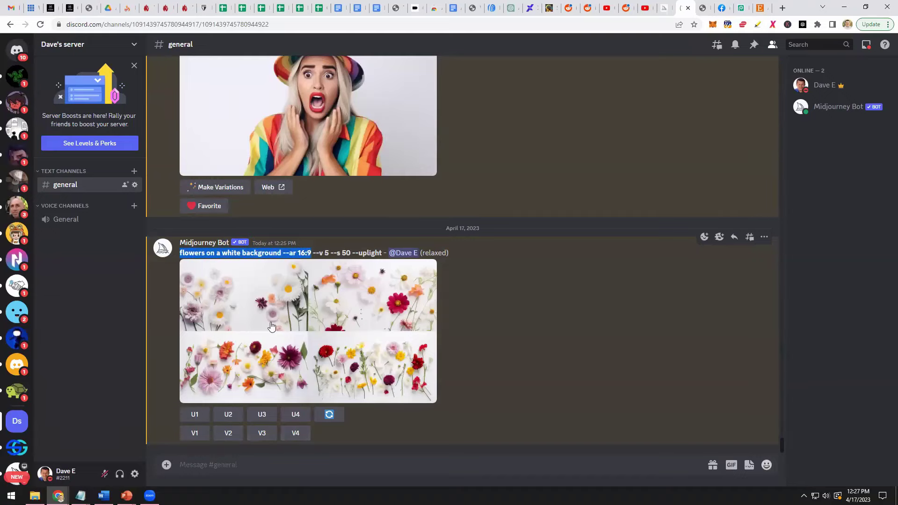
left_click(204, 464)
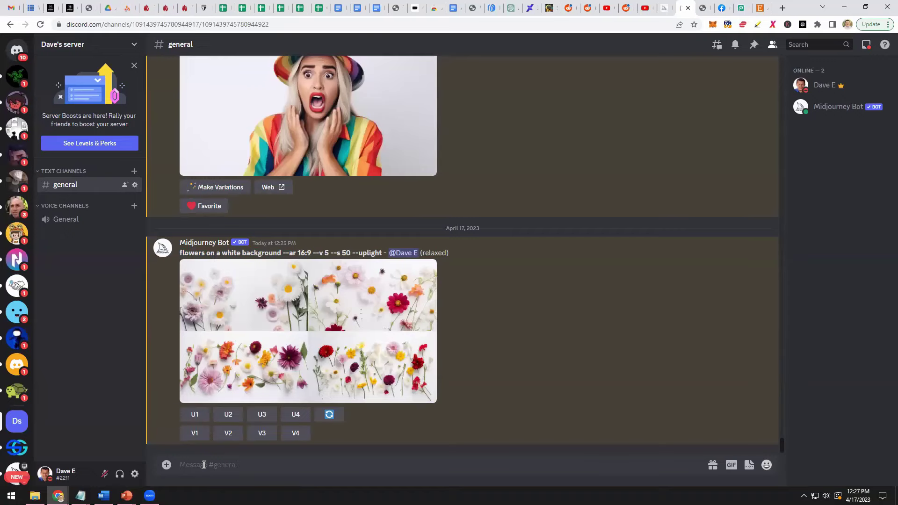
Start an /imagine prompt from the copied one, reworded to 'wildflowers arrangement on a white background'
type("/imagine")
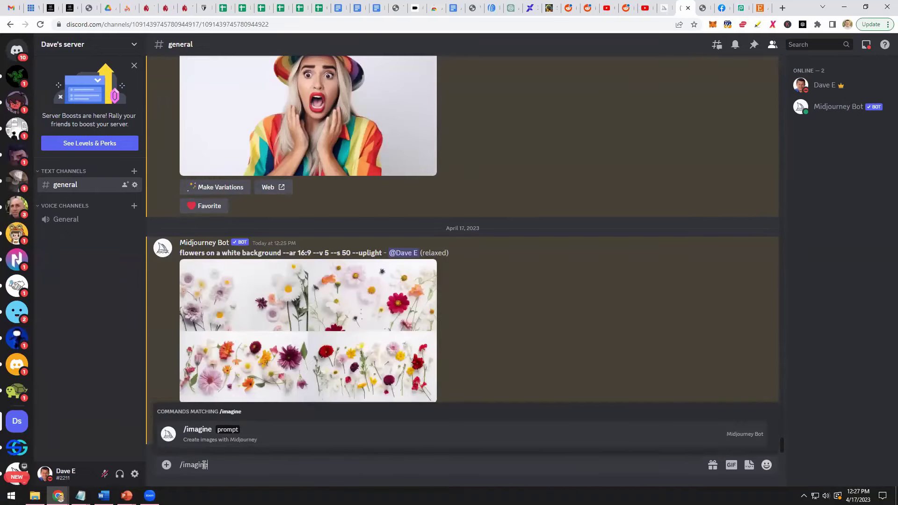
key("Tab")
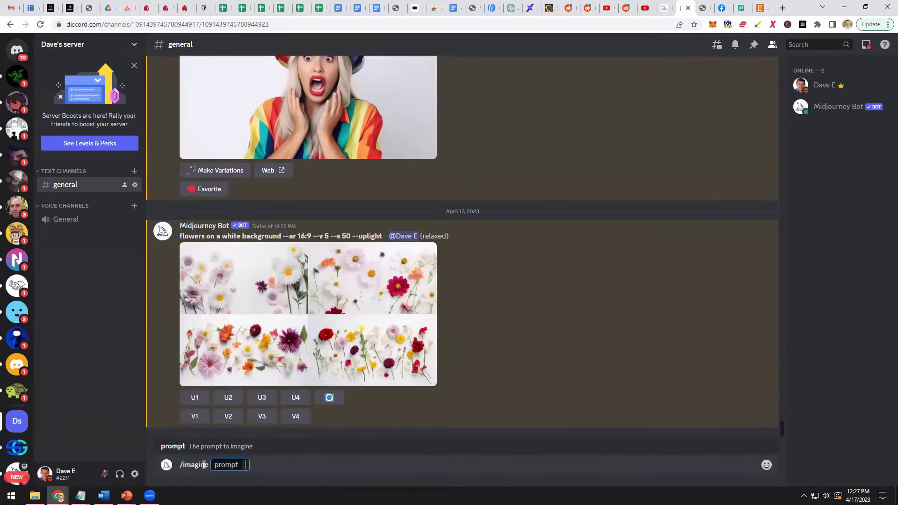
key("ctrl+v")
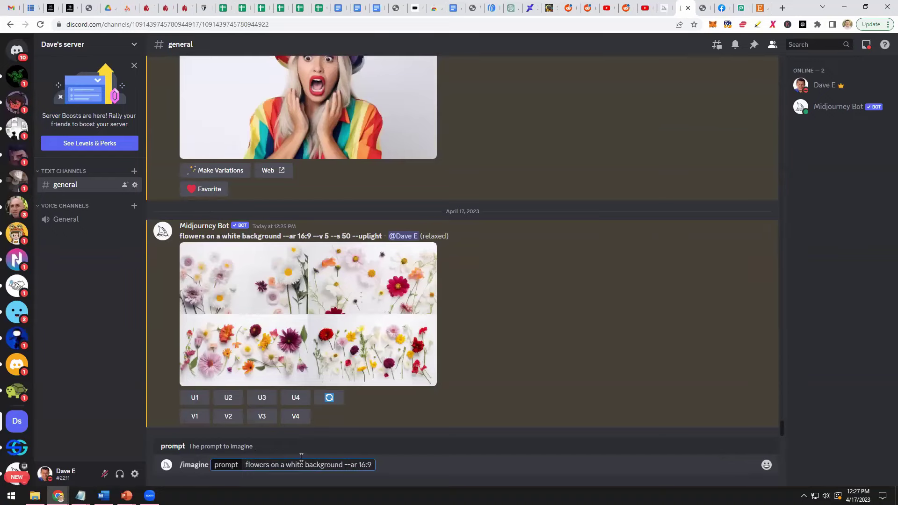
type("wild")
key("ctrl+Right")
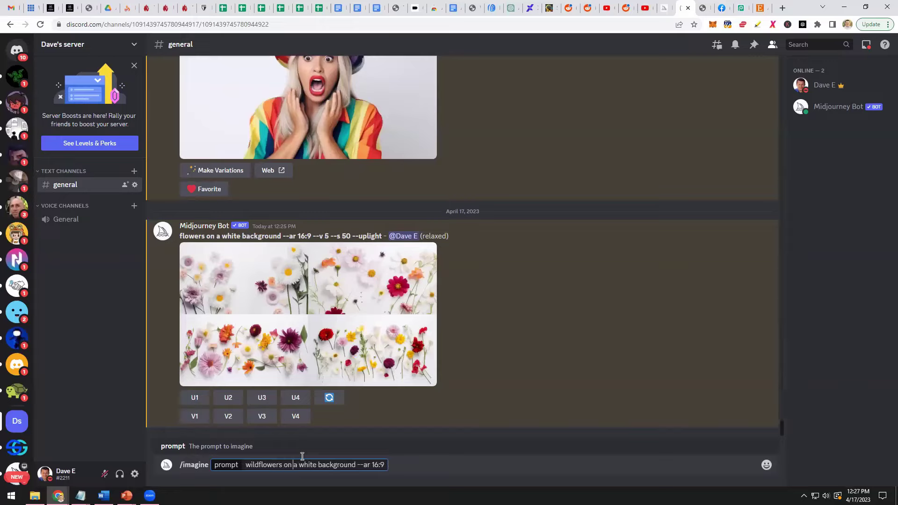
type("arrangement")
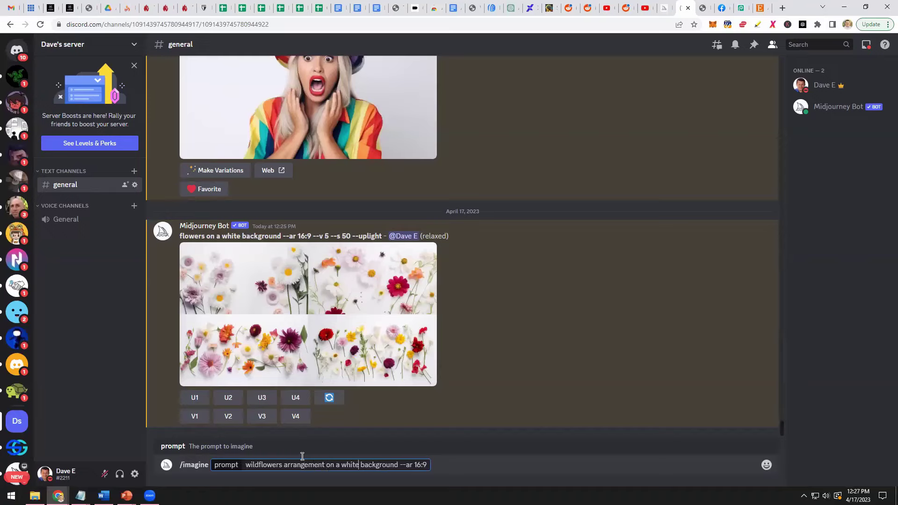
Change the aspect ratio from --ar 16:9 to --ar 2:3 and submit the prompt
key("Right")
key("Delete")
key("Delete")
type("2")
key("Right")
key("Delete")
type("3")
key("Return")
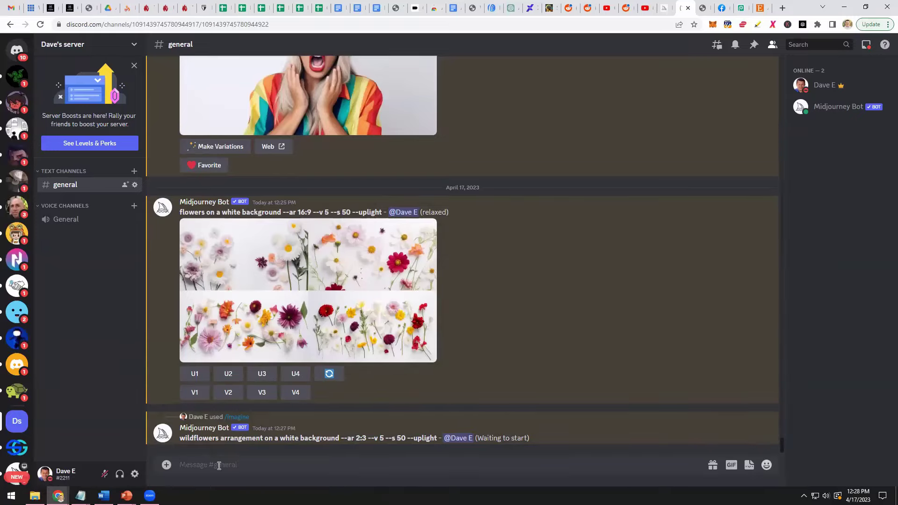
Start a new /imagine with the previous wildflowers prompt pasted and 'in a watercolor style' added
type("/imagine")
key("Tab")
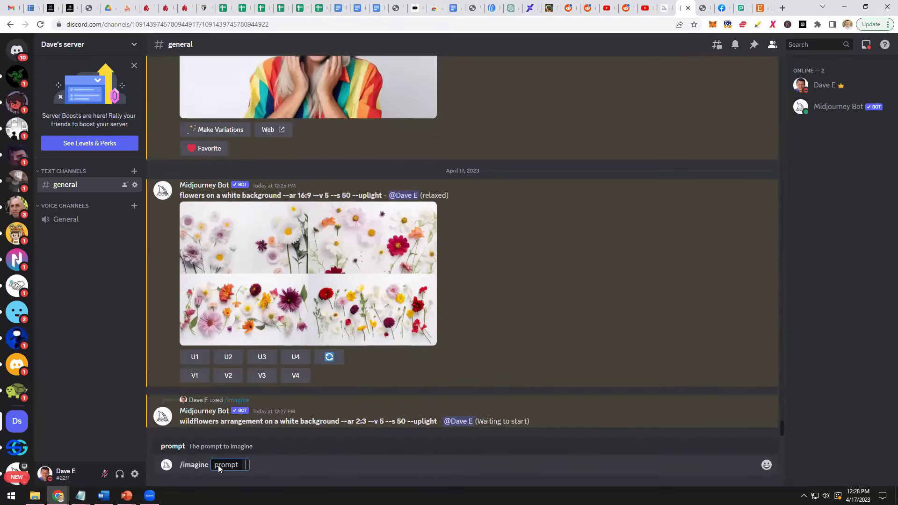
left_click_drag(184, 421, 367, 421)
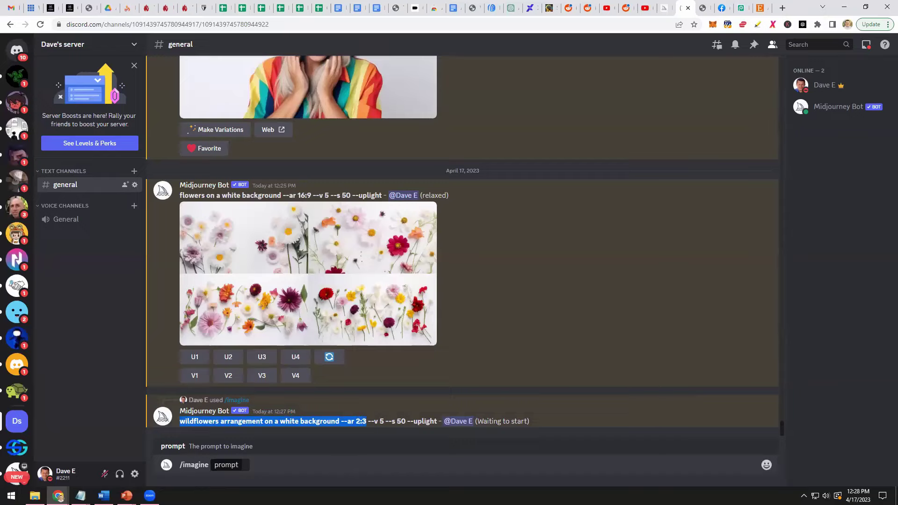
left_click(285, 458)
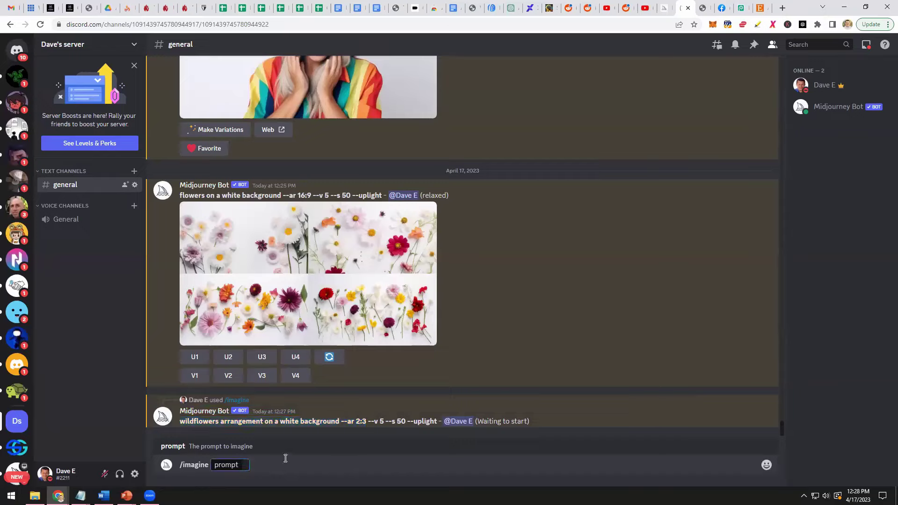
key("ctrl+v")
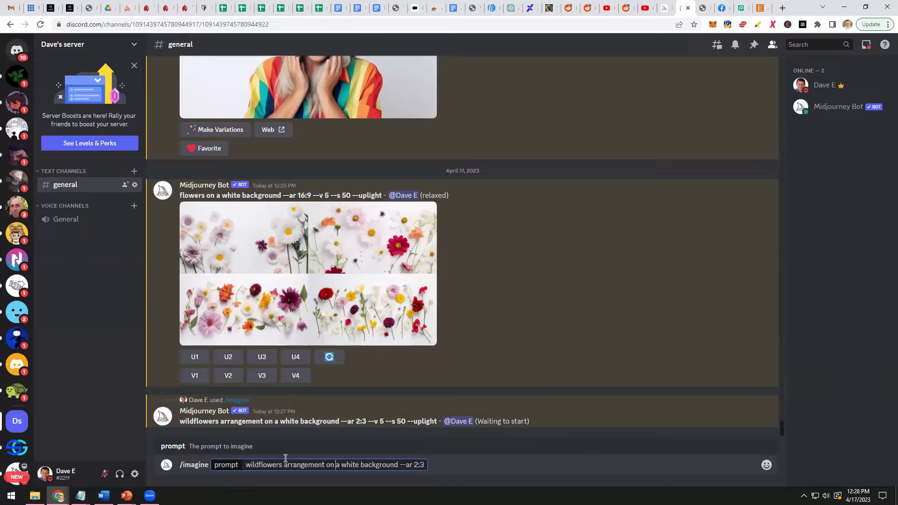
type("in a water")
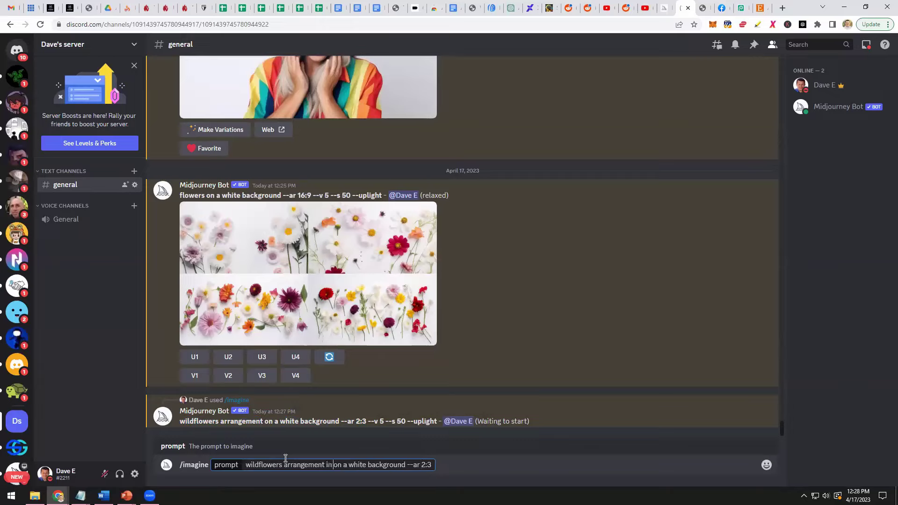
type("color sty")
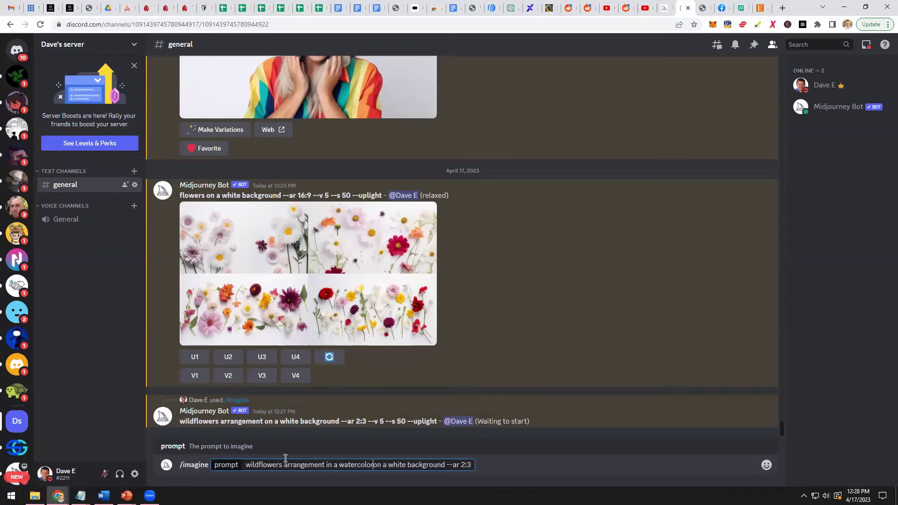
type("le")
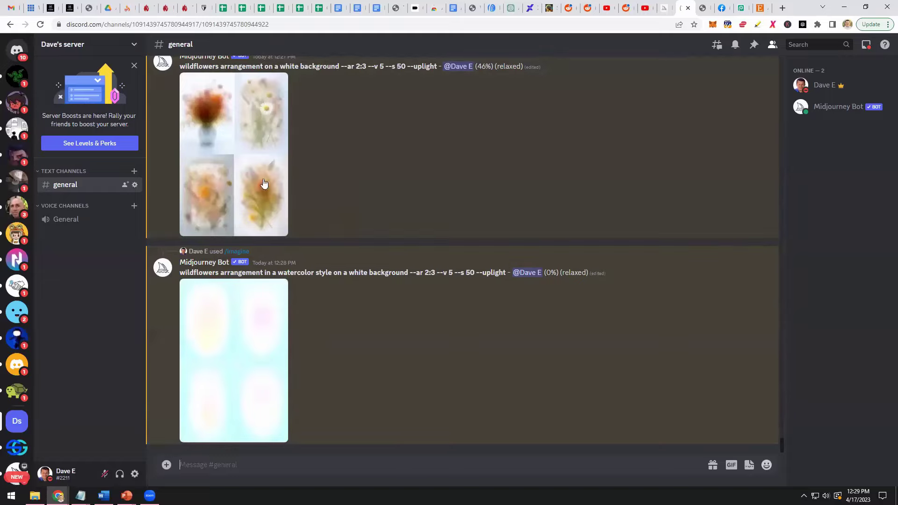
scroll(456, 207, "up", 2)
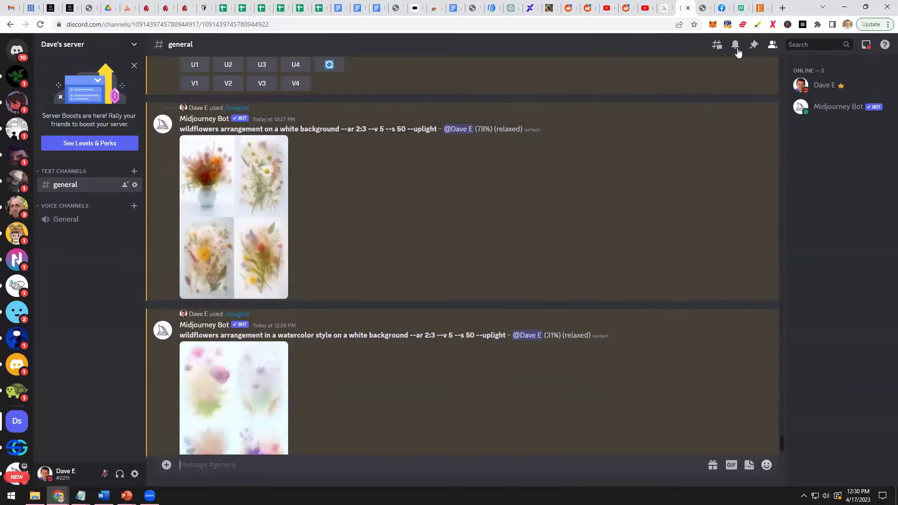
Switch to the Photopea tab to show its start page
left_click(739, 13)
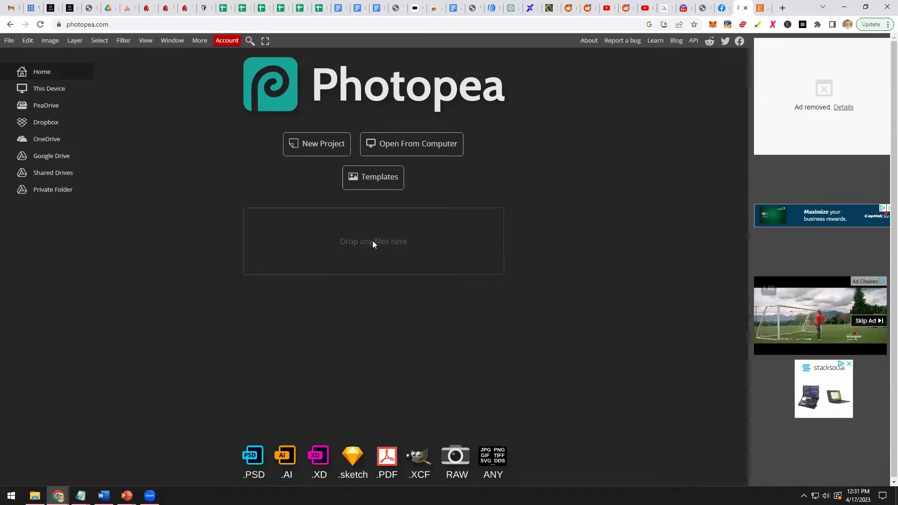
From the Discord channel, open the wildflowers arrangement grid at full size
left_click(684, 8)
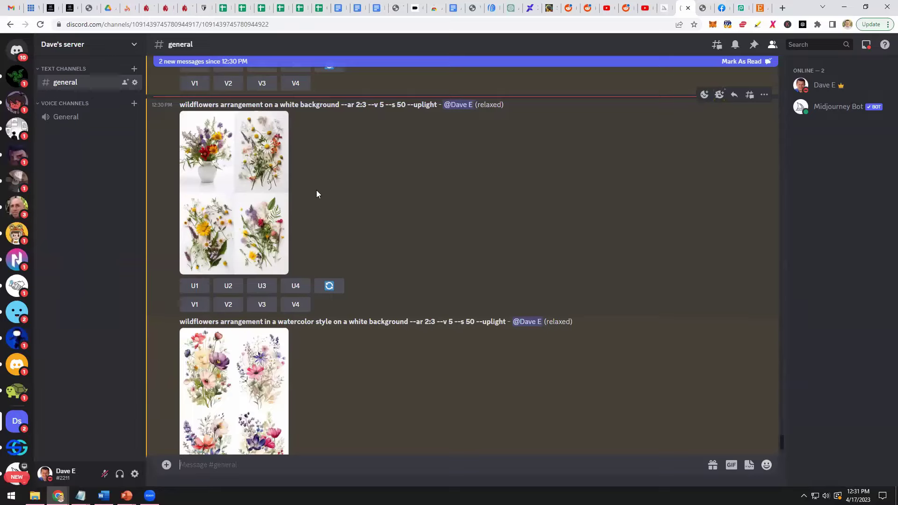
left_click(236, 194)
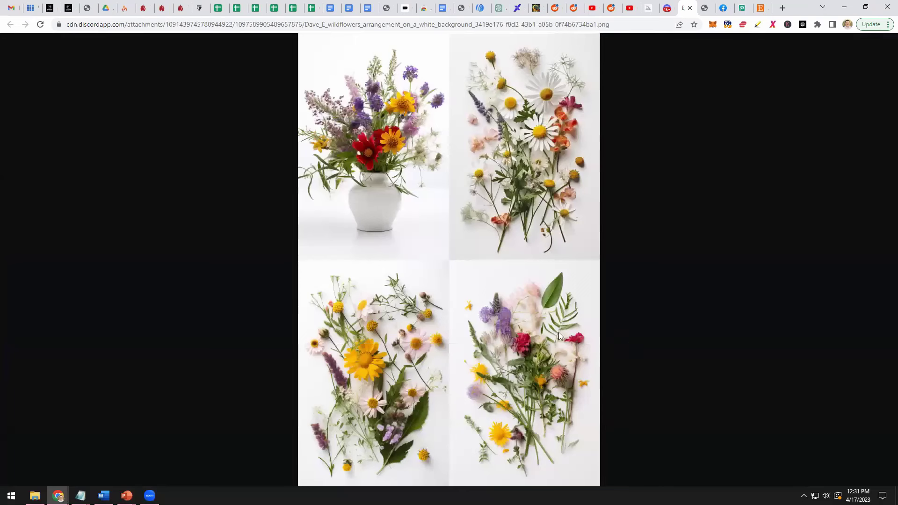
left_click(422, 186)
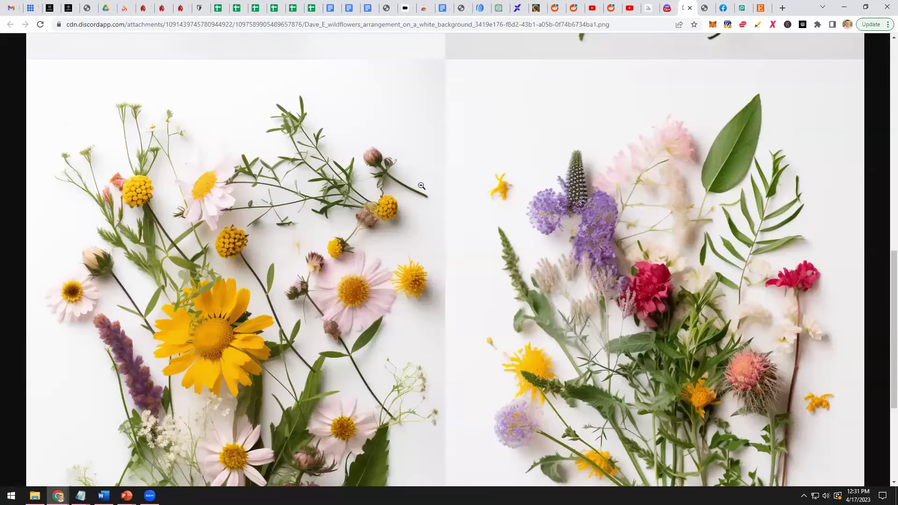
Scroll through the full-size grid to inspect each flower image, including the vase bouquet
scroll(428, 247, "up", 7)
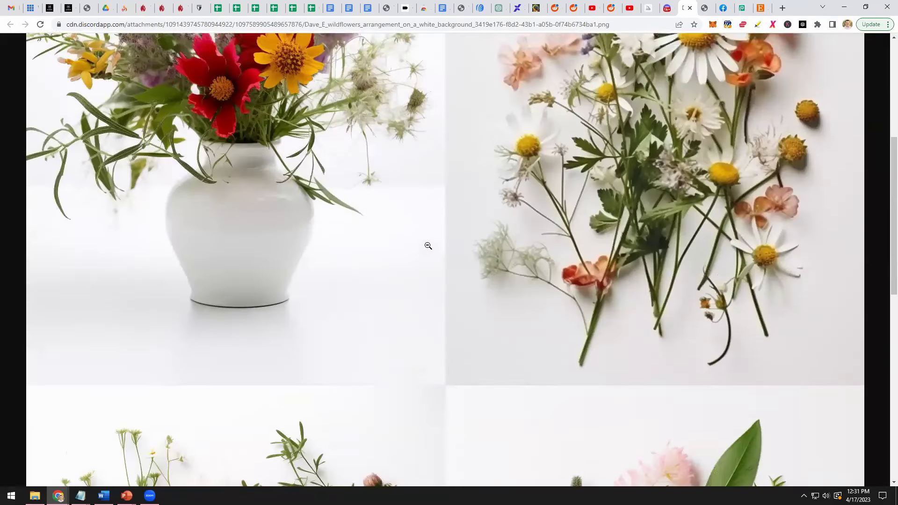
scroll(428, 246, "up", 5)
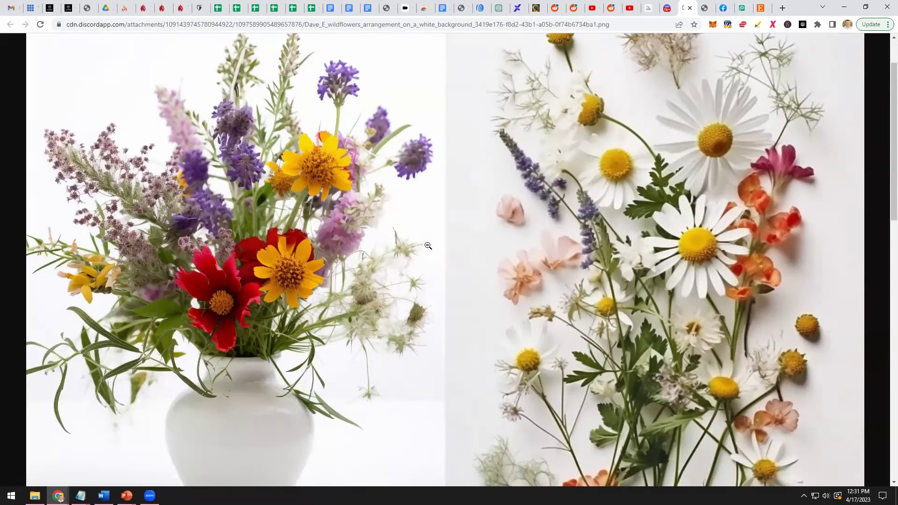
scroll(428, 246, "down", 1)
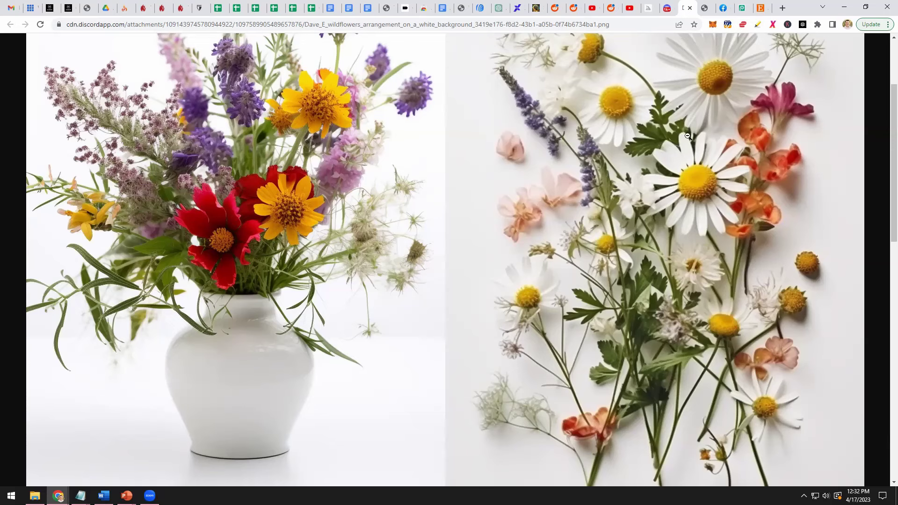
scroll(417, 301, "down", 10)
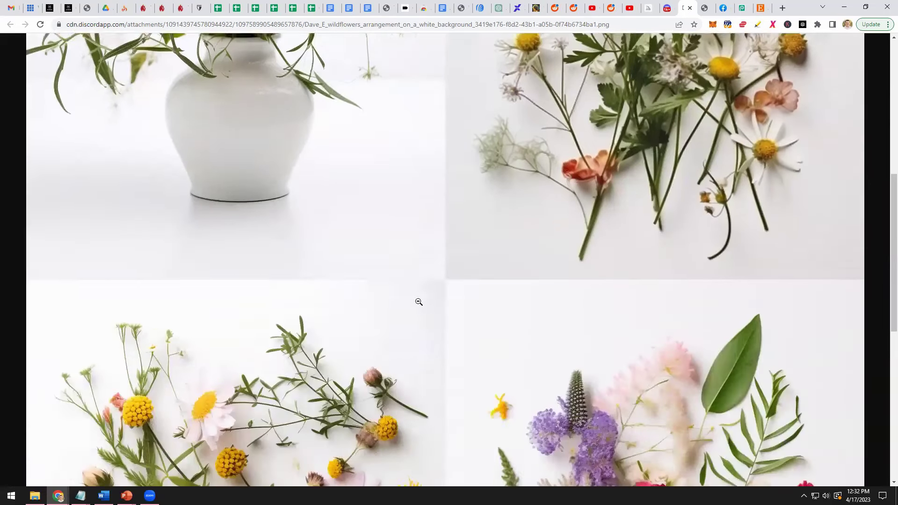
scroll(409, 307, "down", 3)
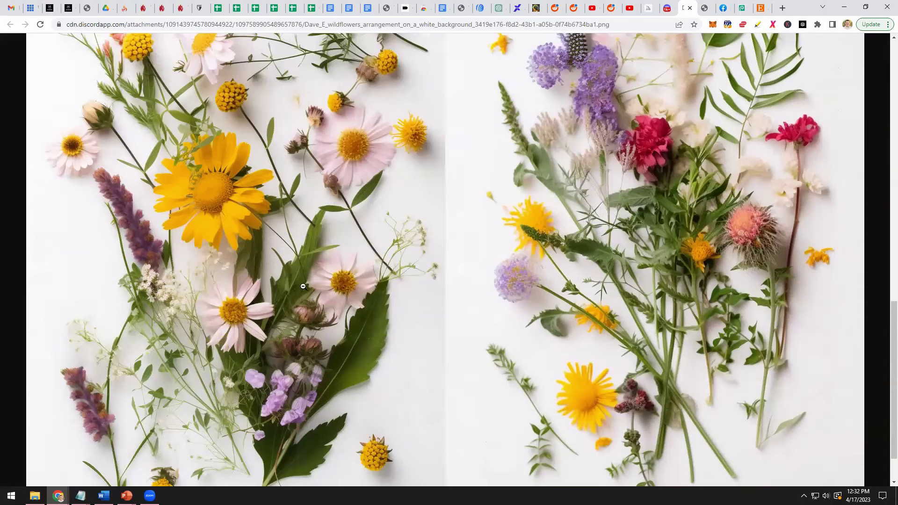
scroll(281, 217, "up", 2)
scroll(487, 265, "down", 3)
scroll(584, 305, "up", 2)
scroll(507, 317, "down", 12)
scroll(468, 323, "up", 3)
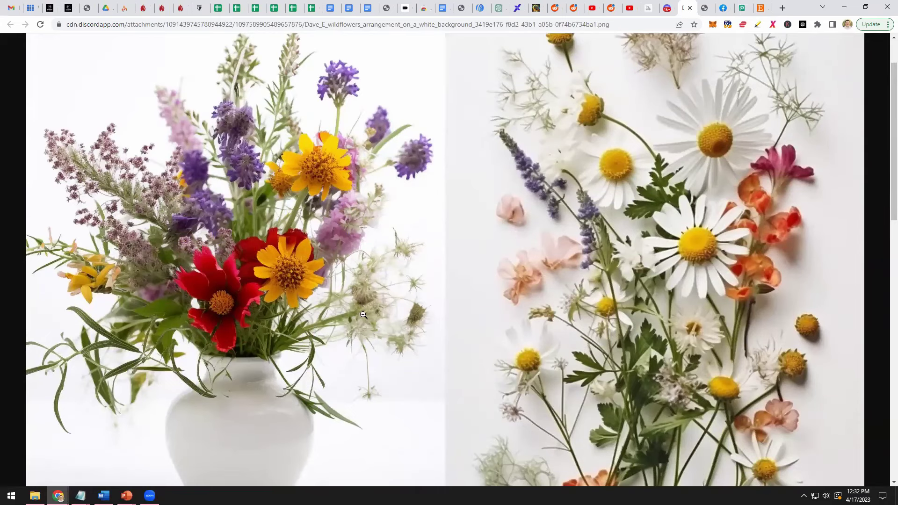
Close the preview and request U1, the upscale of the white-vase bouquet image
left_click(669, 6)
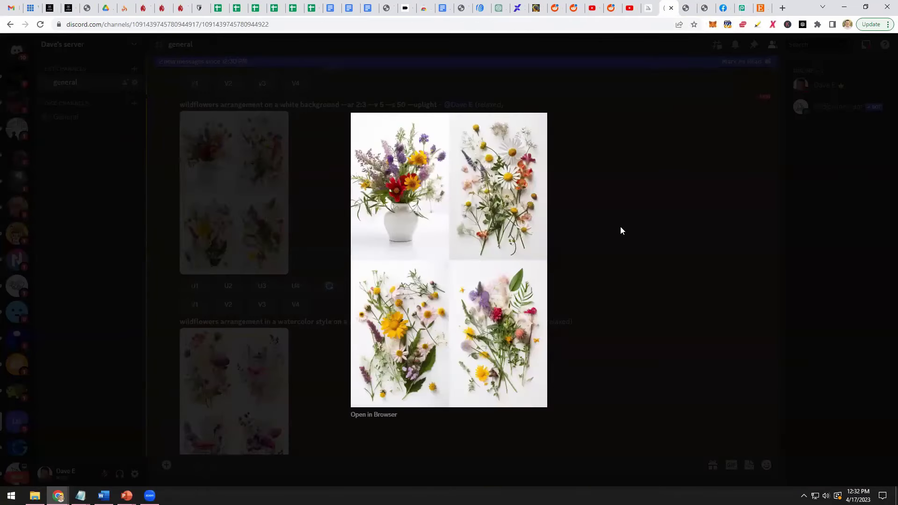
left_click(462, 468)
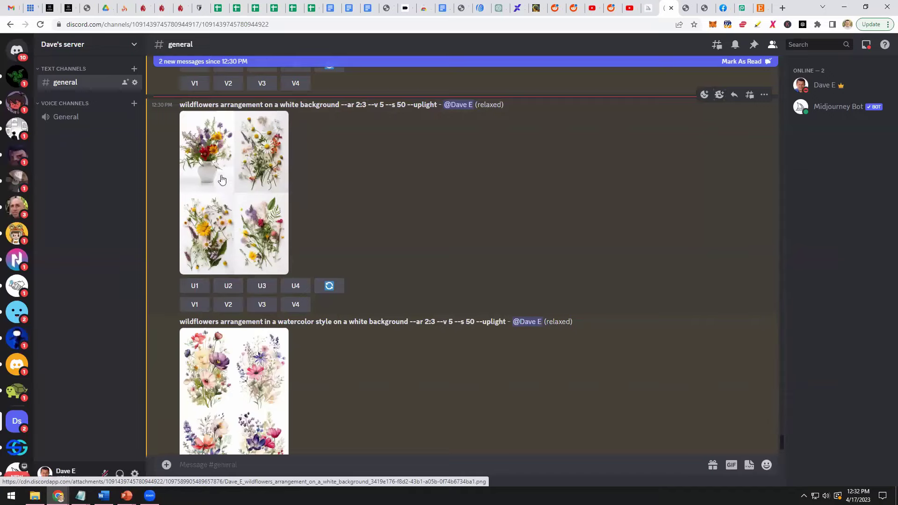
left_click(193, 286)
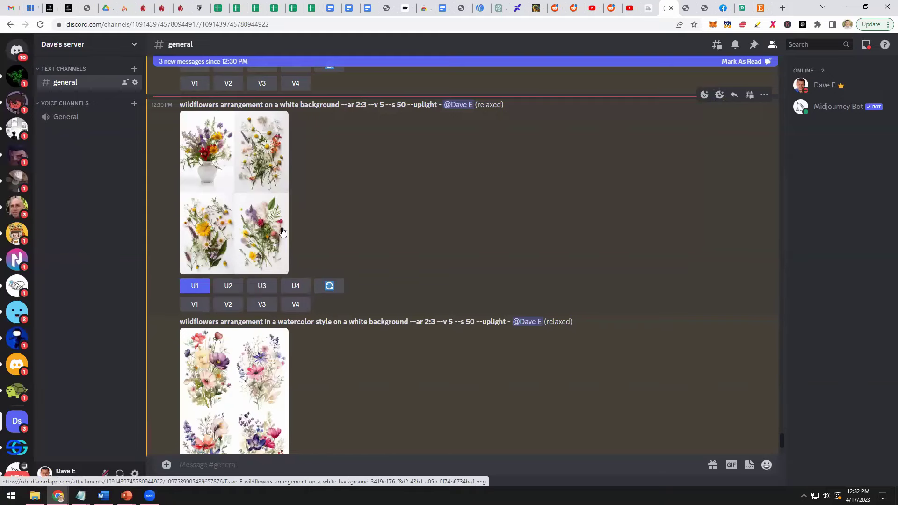
Zoom the watercolor wildflower grid PNG to full size and scroll through all four bouquets
scroll(346, 266, "down", 1)
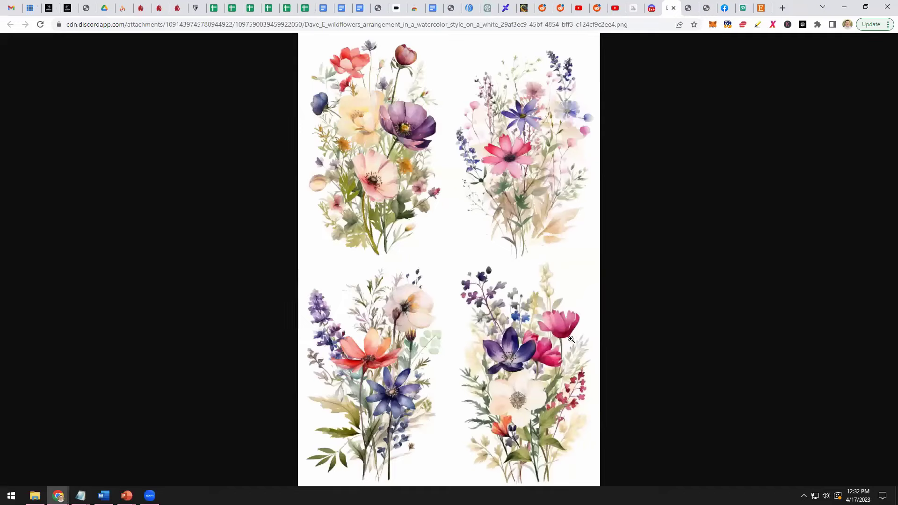
left_click(525, 370)
scroll(306, 294, "up", 15)
scroll(306, 293, "down", 1)
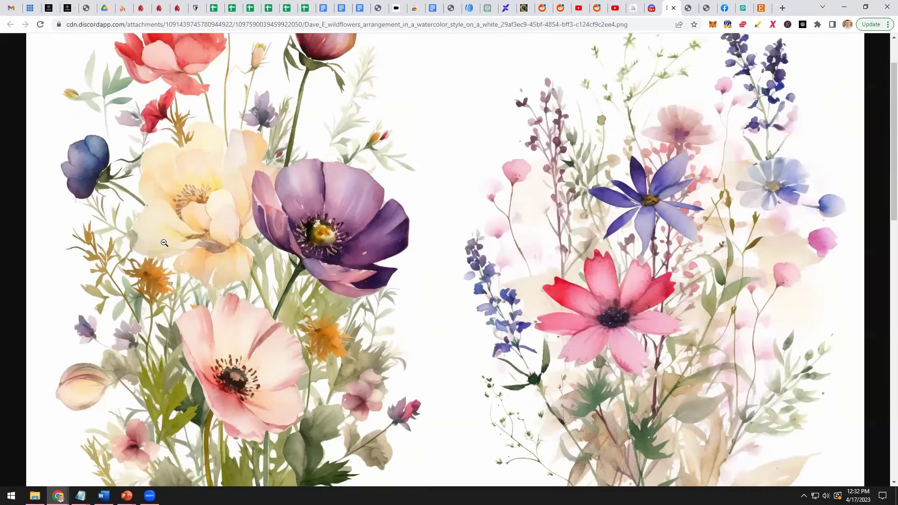
scroll(164, 242, "up", 1)
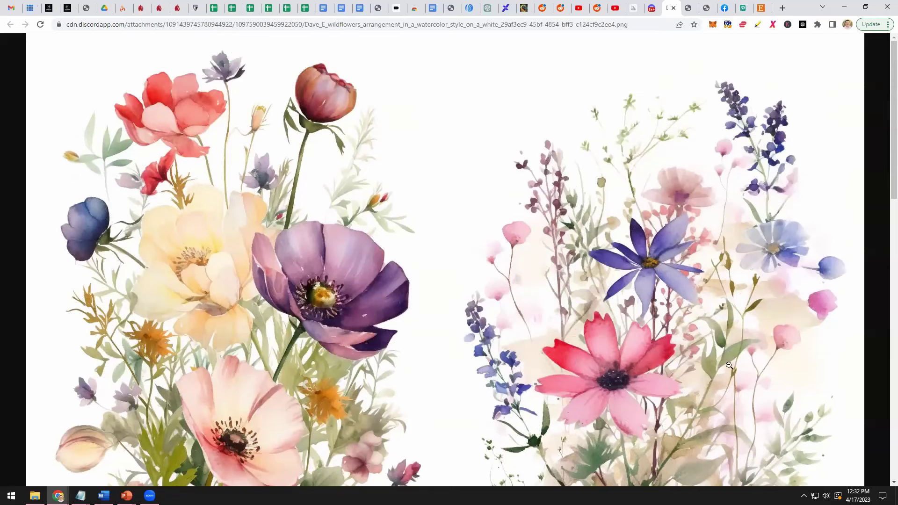
scroll(768, 371, "down", 2)
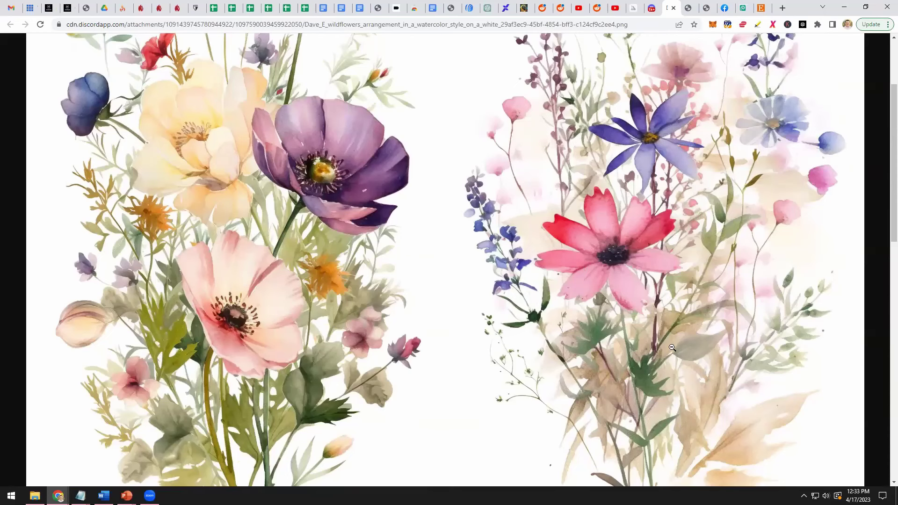
scroll(447, 287, "down", 5)
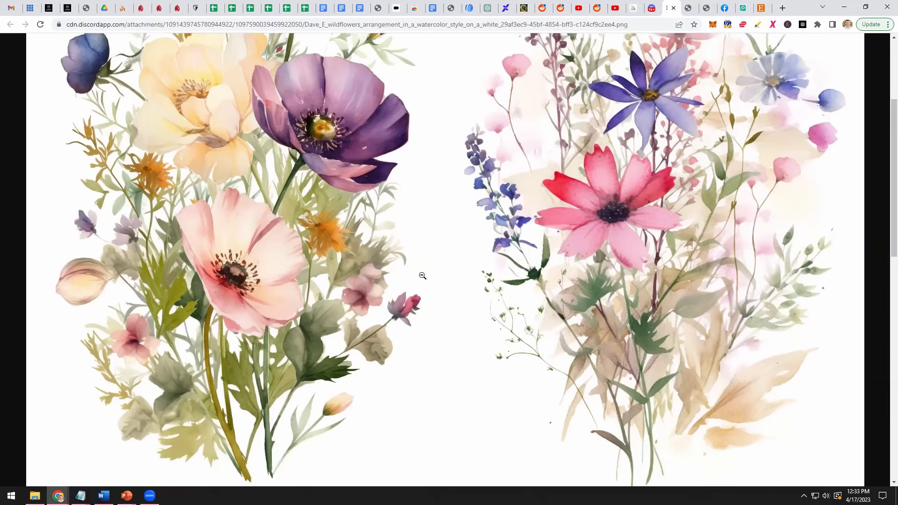
scroll(421, 276, "down", 5)
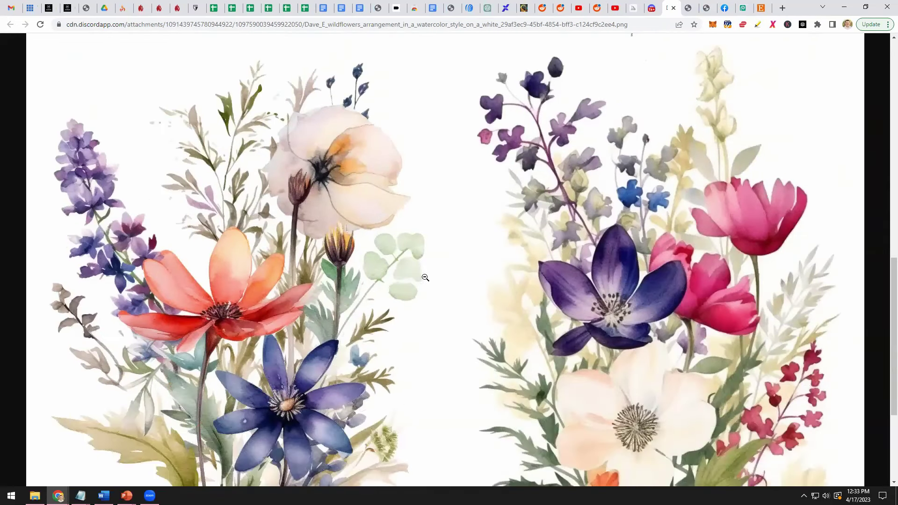
scroll(470, 289, "down", 3)
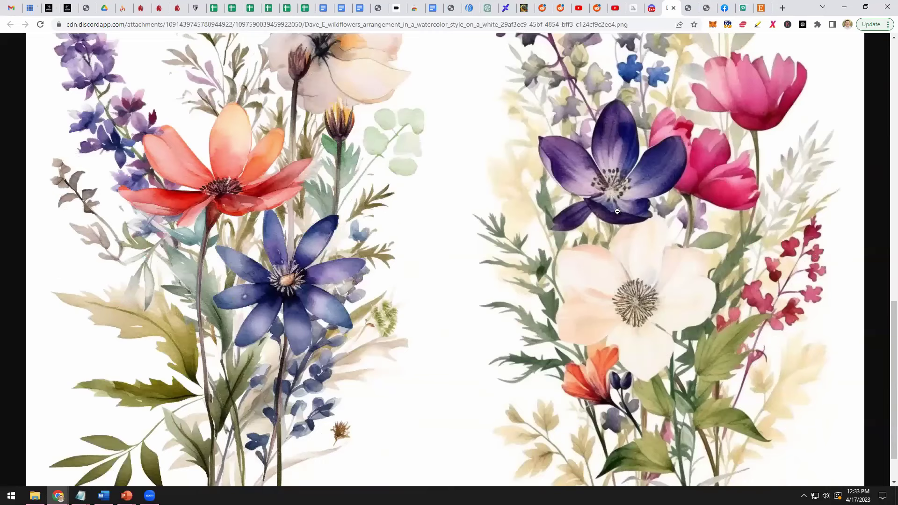
scroll(566, 339, "down", 1)
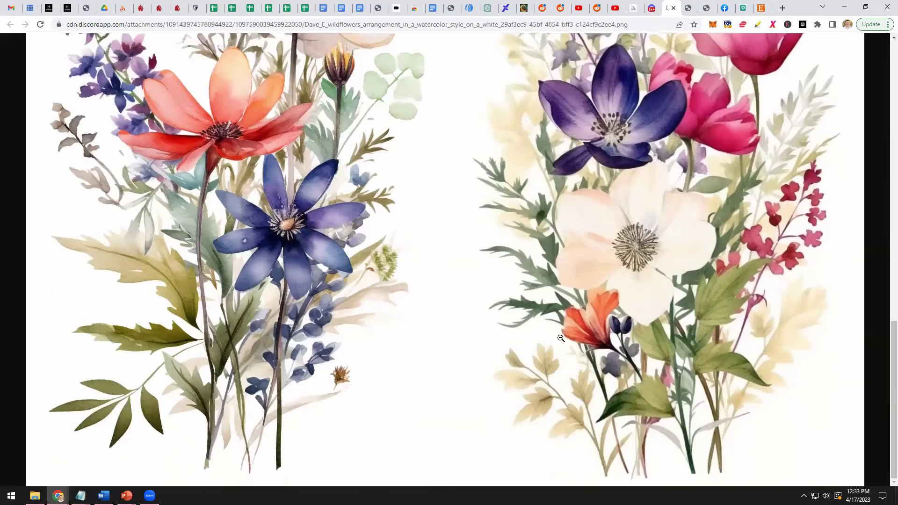
scroll(432, 369, "up", 12)
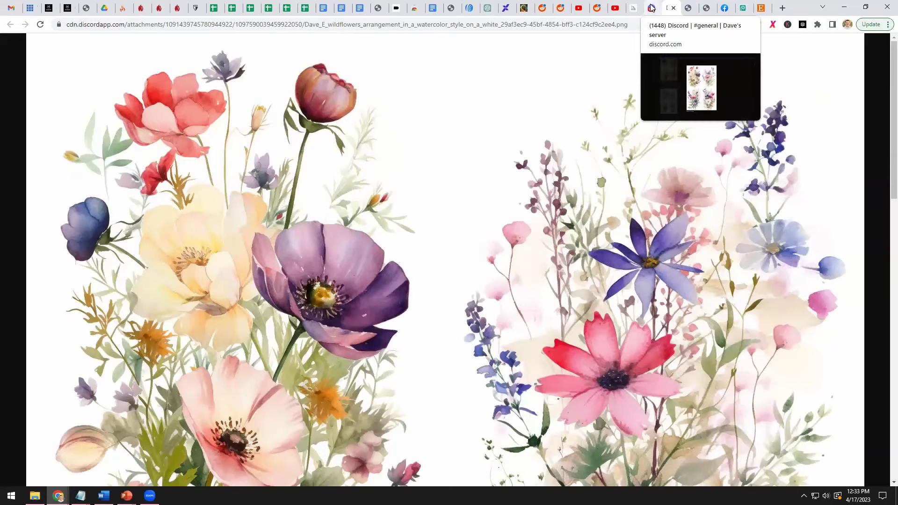
Back in Discord, request the U4 upscale of the watercolor wildflower grid
left_click(652, 8)
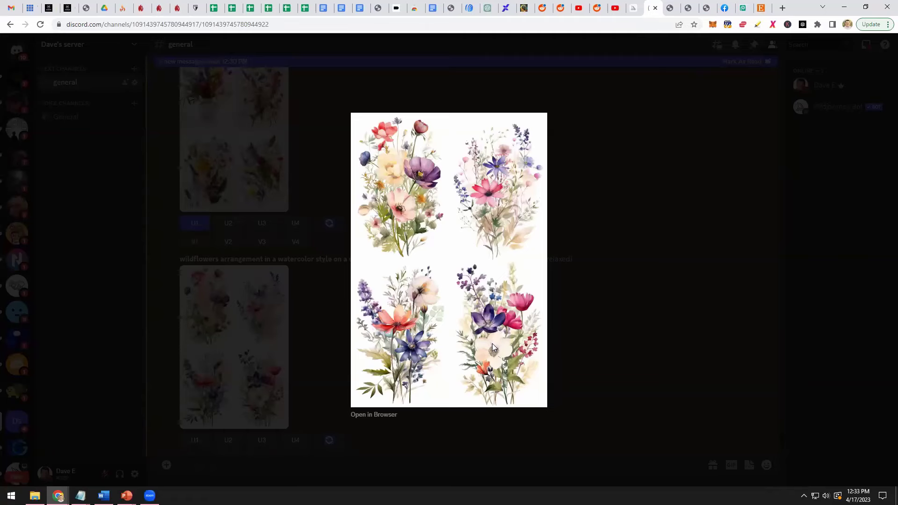
left_click(414, 457)
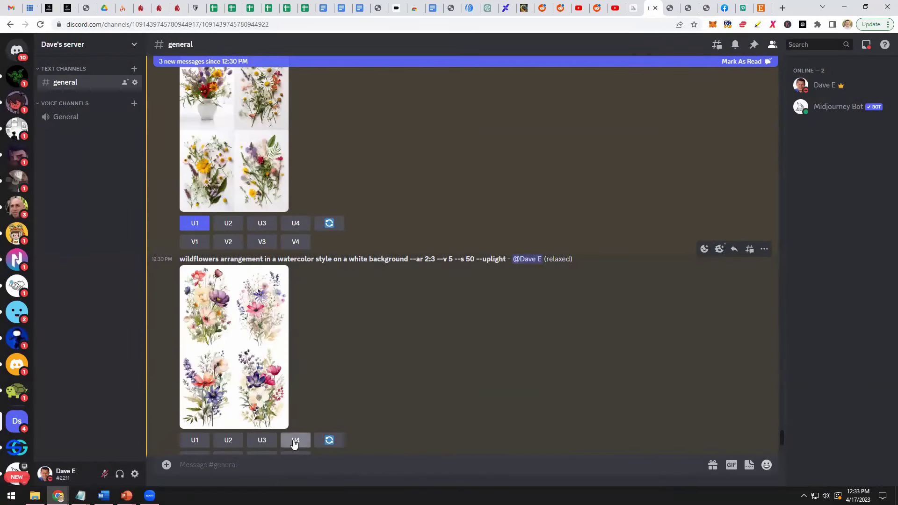
left_click(294, 441)
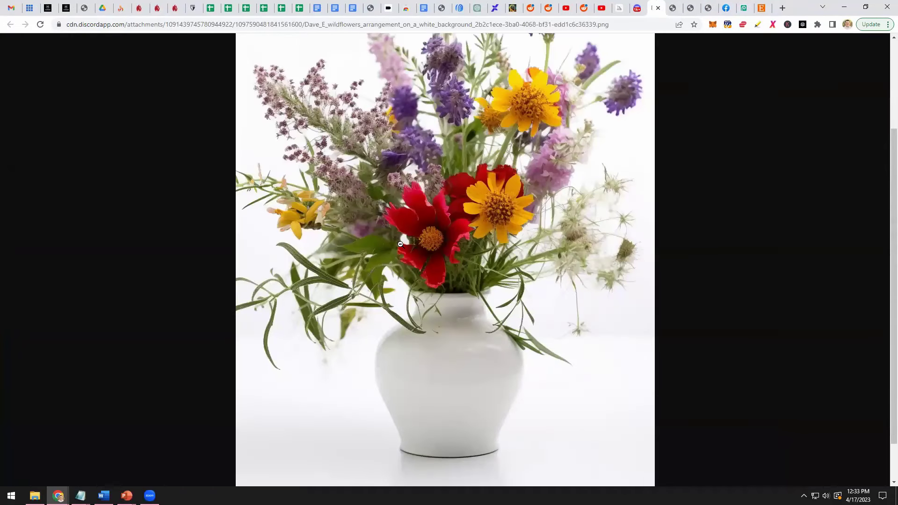
View the white-vase bouquet image at full size, toggling between fit-to-window and full zoom
left_click(402, 206)
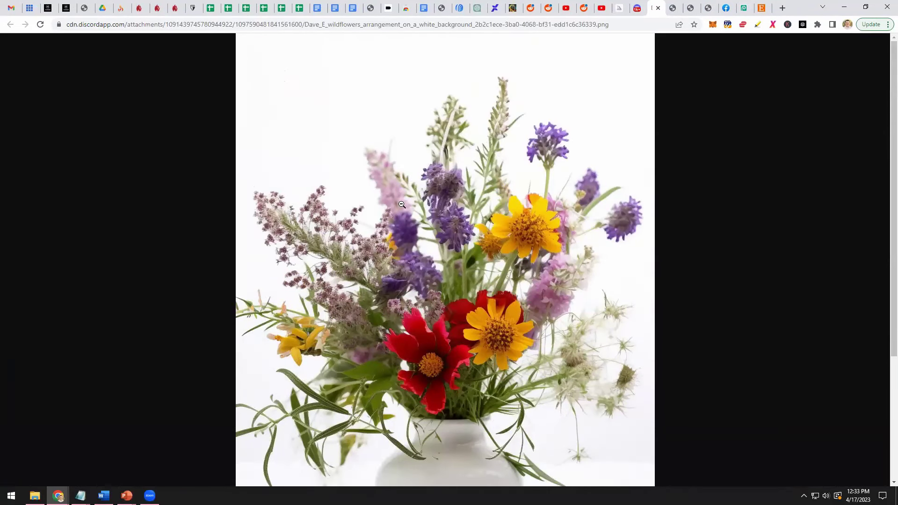
scroll(402, 204, "down", 4)
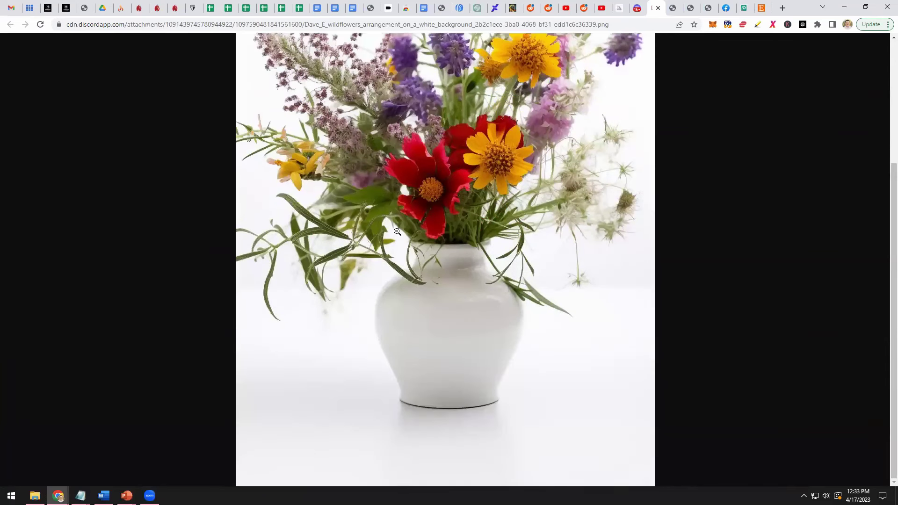
left_click(408, 375)
left_click(408, 375)
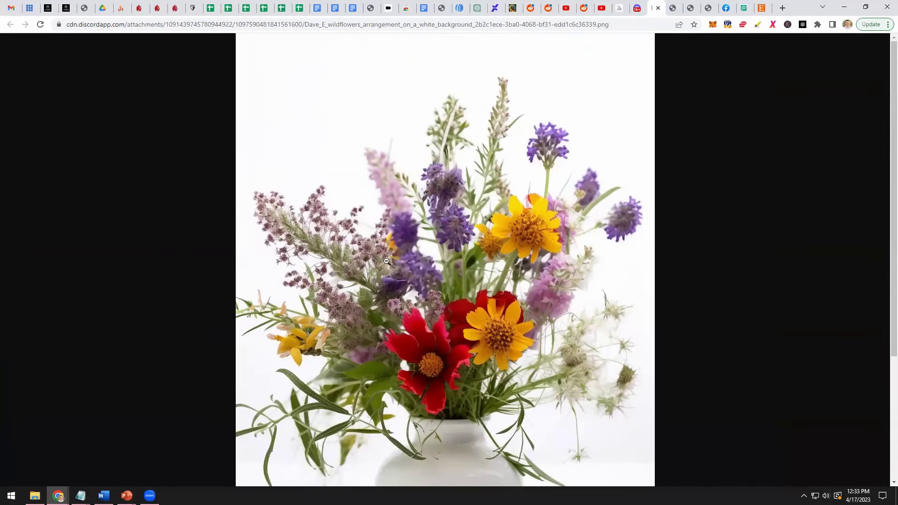
left_click(383, 244)
left_click(388, 276)
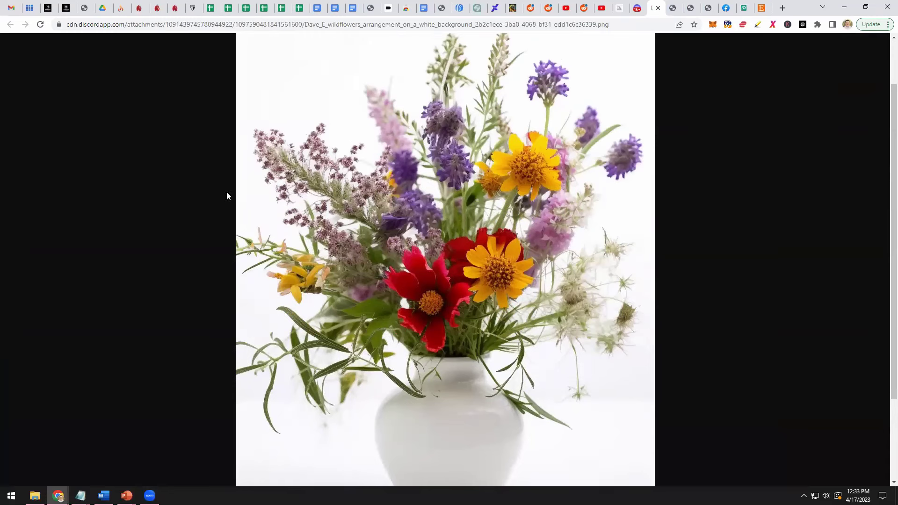
left_click(243, 215)
left_click(429, 367)
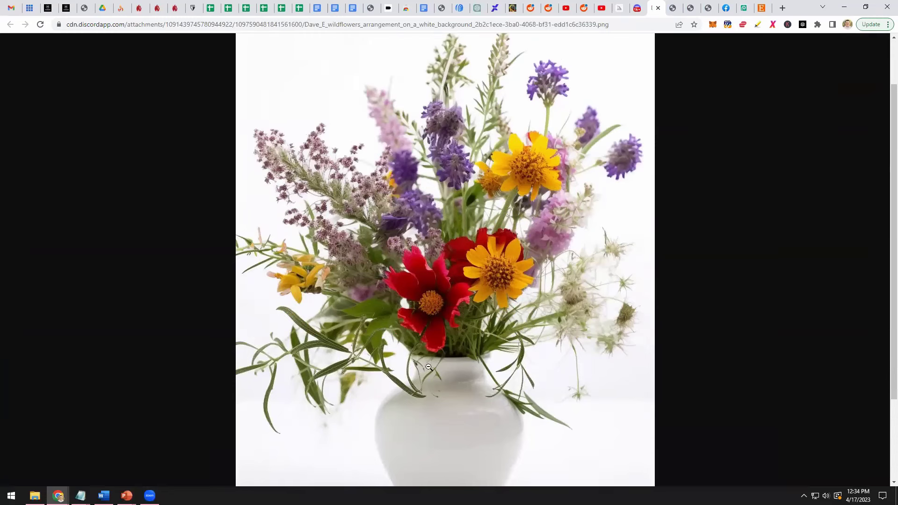
left_click(636, 9)
Request V1 variations of the wildflowers-on-white-background image
left_click(333, 442)
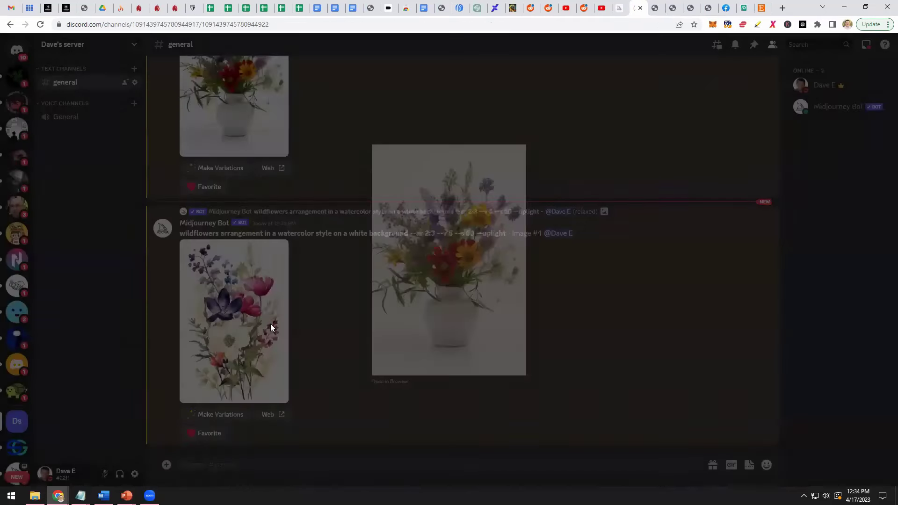
scroll(248, 311, "up", 3)
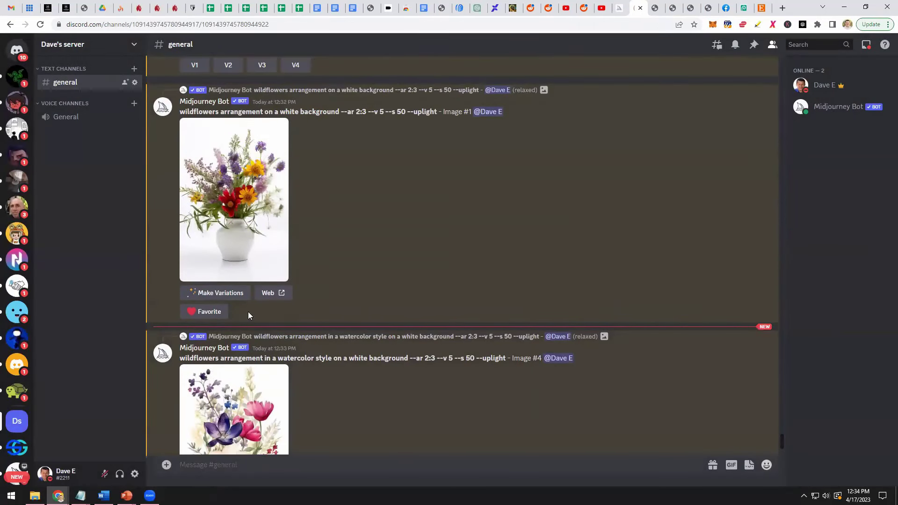
left_click(215, 294)
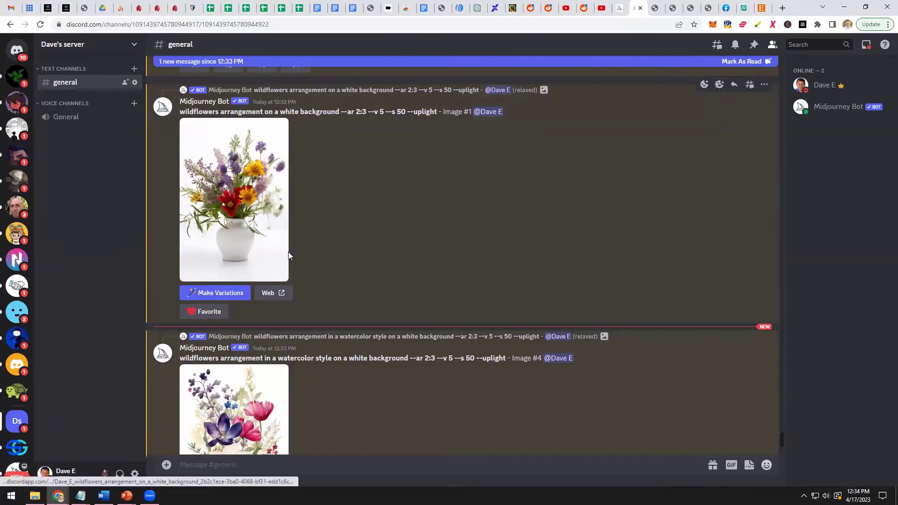
Open the upscaled watercolor bouquet #4 in a new tab at full size and inspect it
scroll(290, 255, "down", 4)
left_click(252, 276)
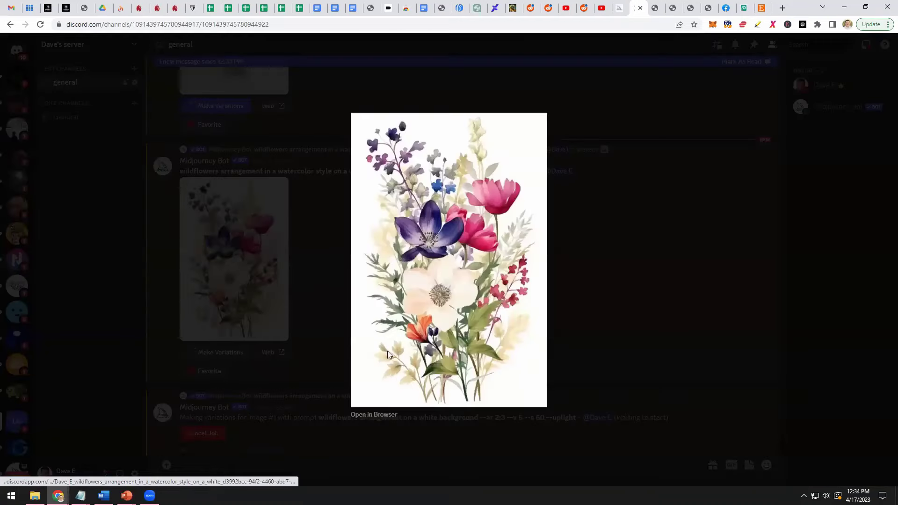
left_click(372, 410)
left_click(374, 398)
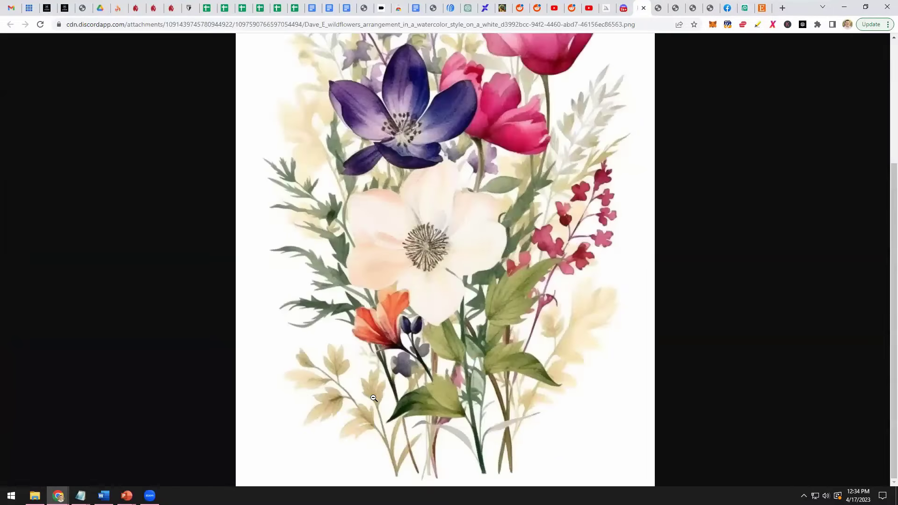
scroll(448, 192, "up", 3)
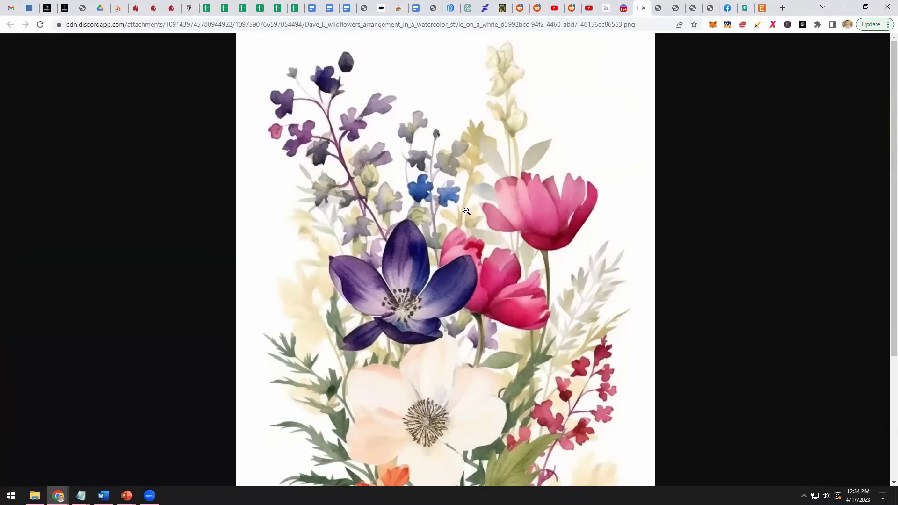
scroll(470, 220, "down", 3)
scroll(519, 345, "up", 3)
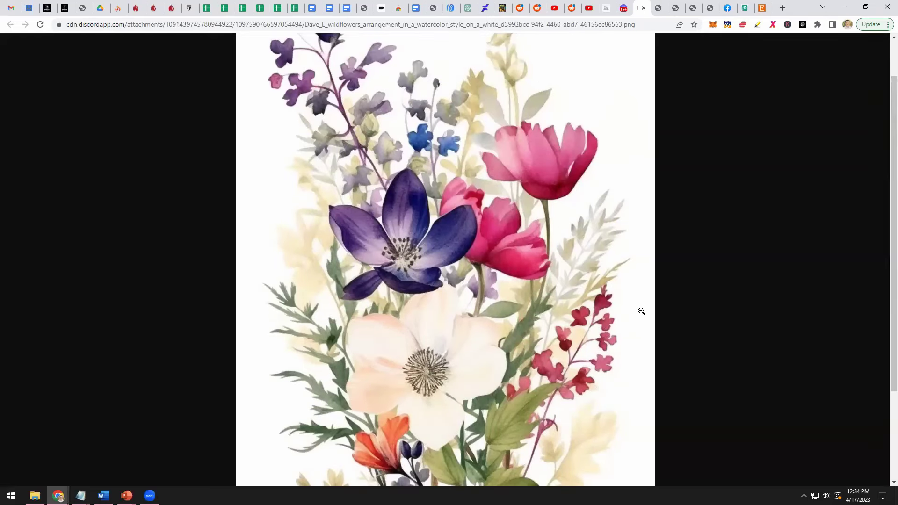
mouse_move(623, 7)
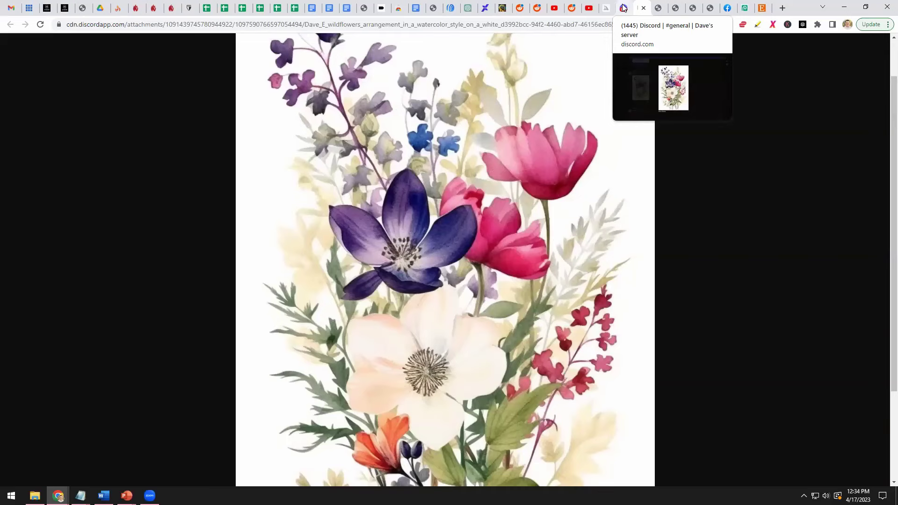
left_click(624, 7)
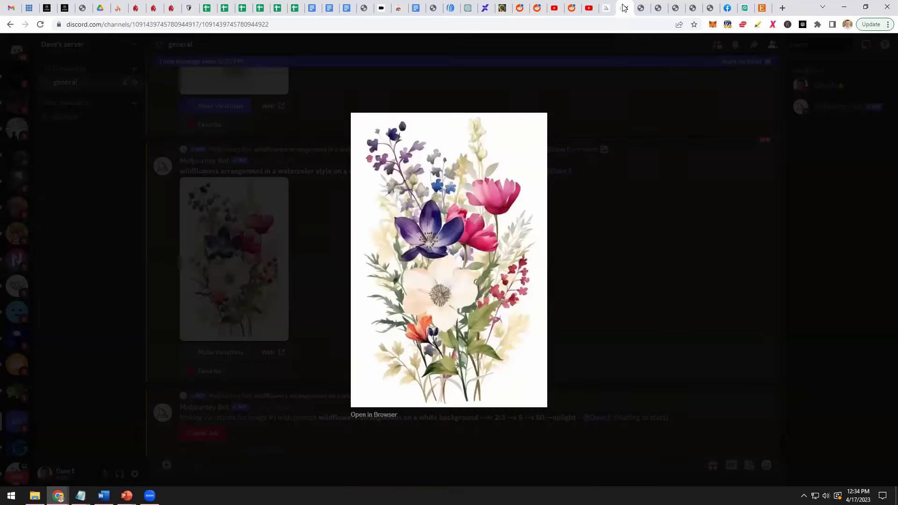
left_click(438, 453)
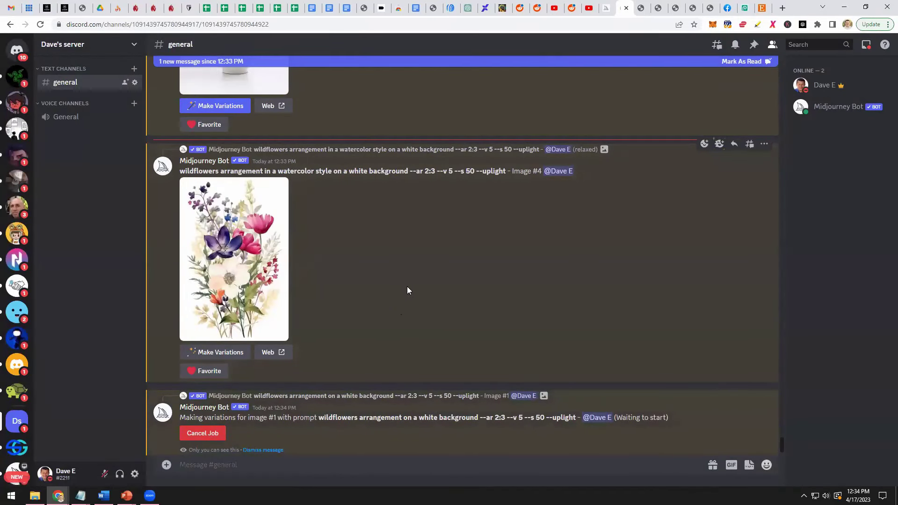
scroll(406, 277, "up", 5)
scroll(406, 273, "up", 4)
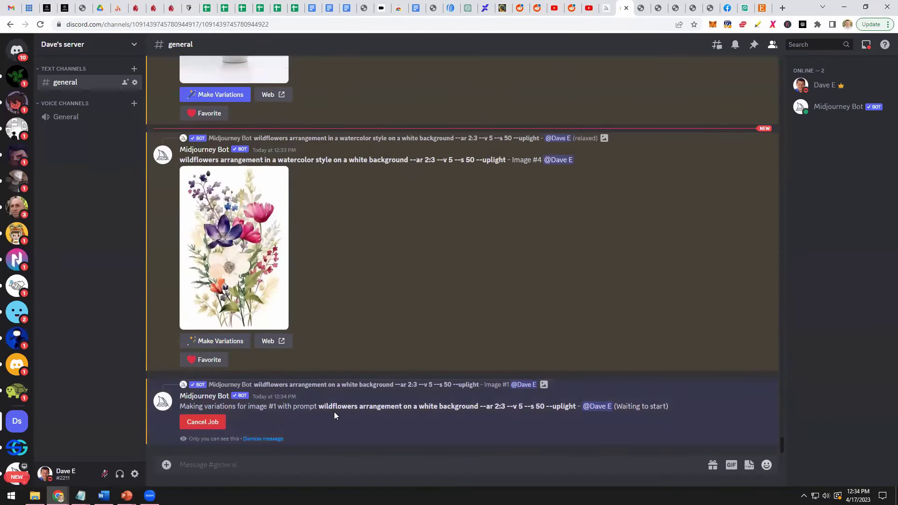
Search Etsy for 'wall art' listings
left_click(763, 9)
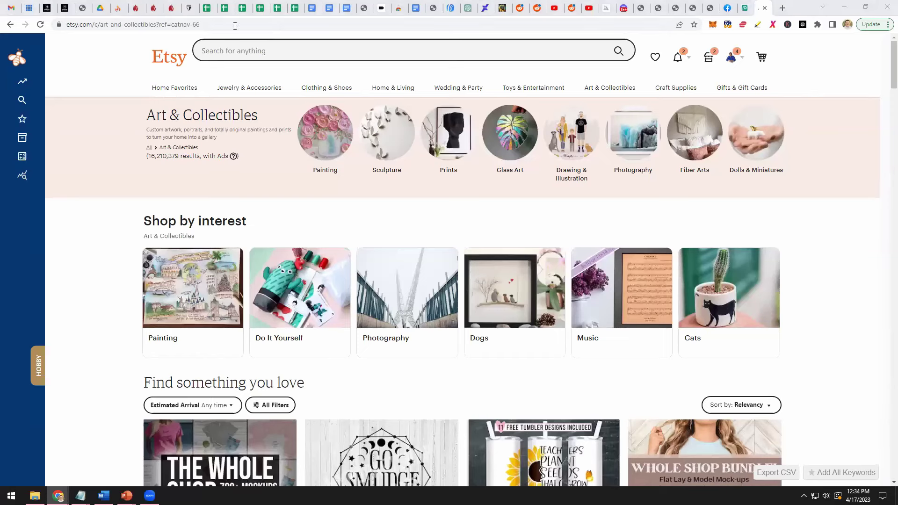
left_click(229, 41)
type("wall art")
key("Return")
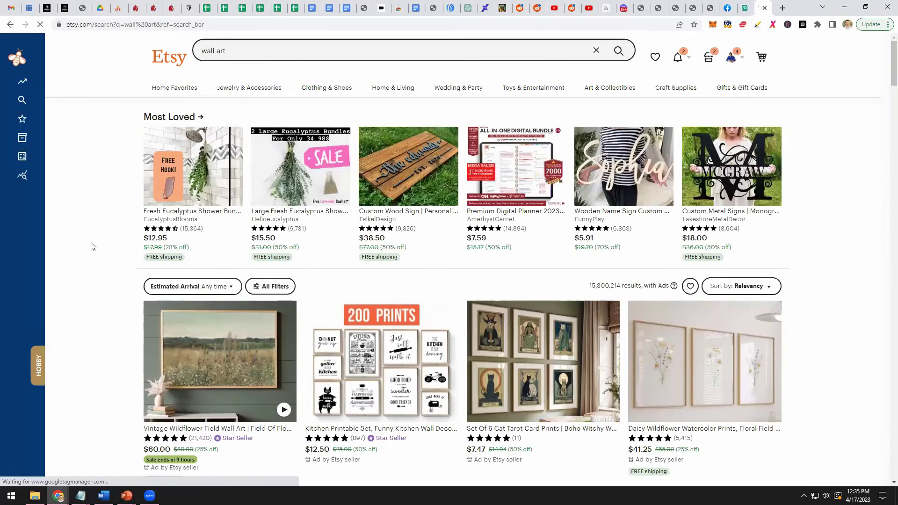
Copy the Vintage Wildflower Field Wall Art listing title, then go back to Discord
scroll(73, 236, "down", 3)
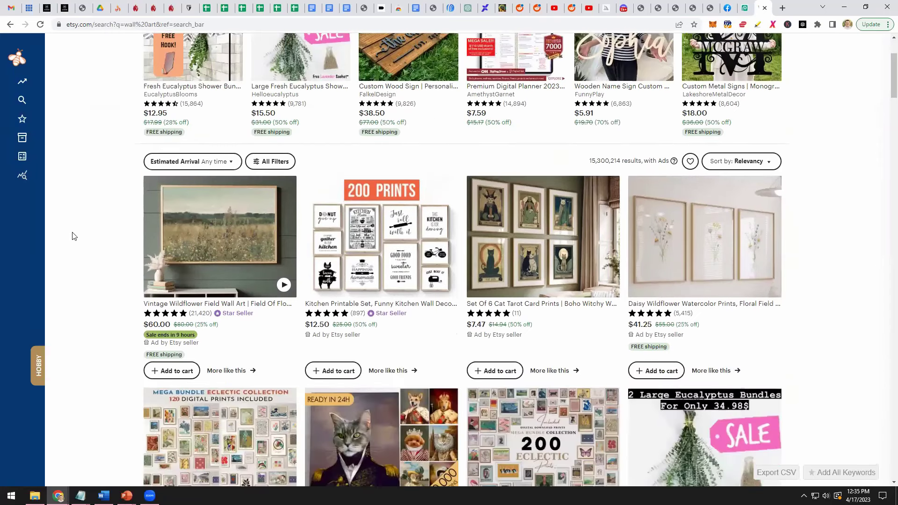
scroll(65, 235, "down", 2)
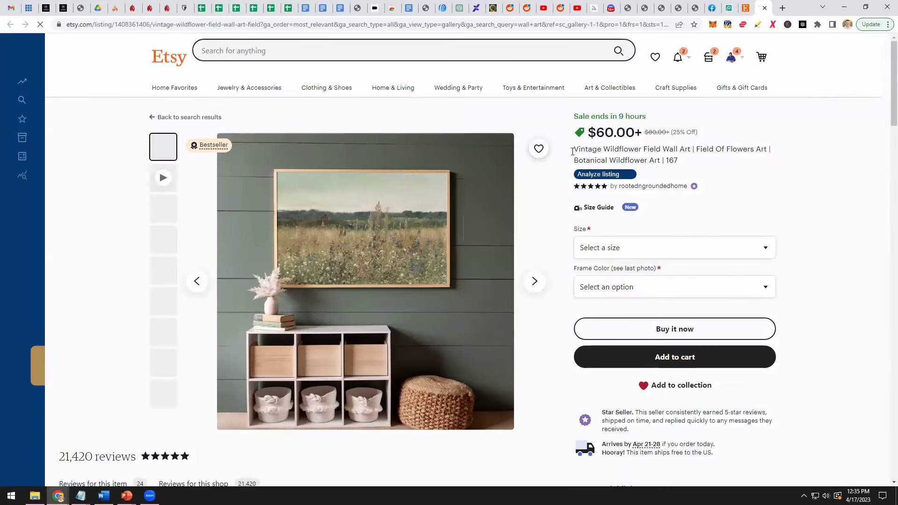
left_click_drag(572, 151, 680, 161)
right_click(649, 162)
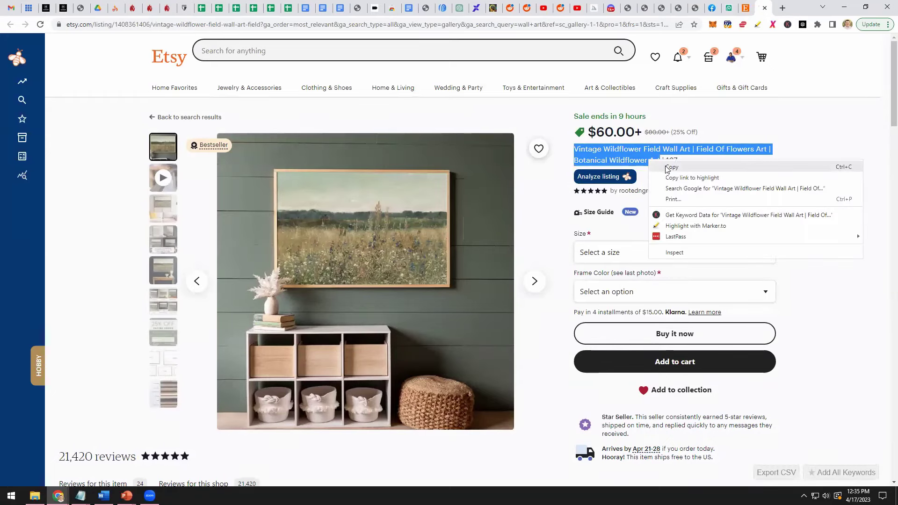
left_click(668, 168)
left_click(799, 204)
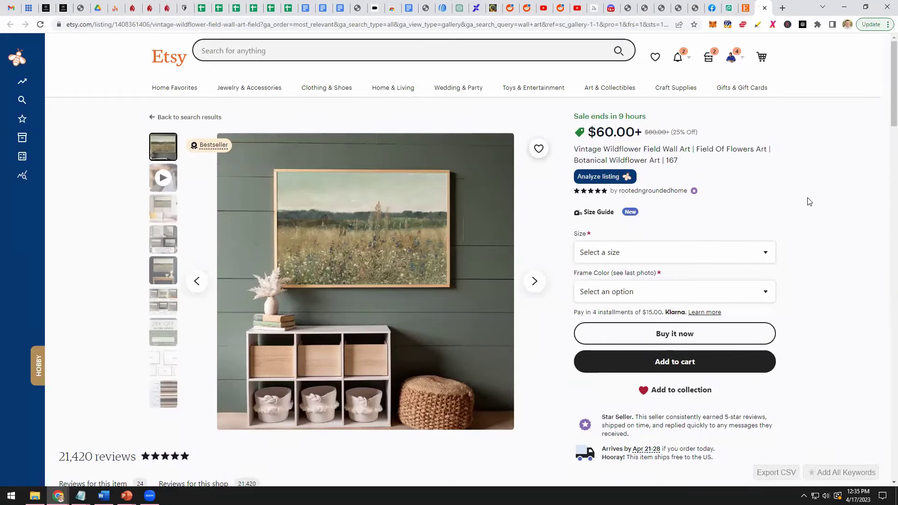
left_click(613, 8)
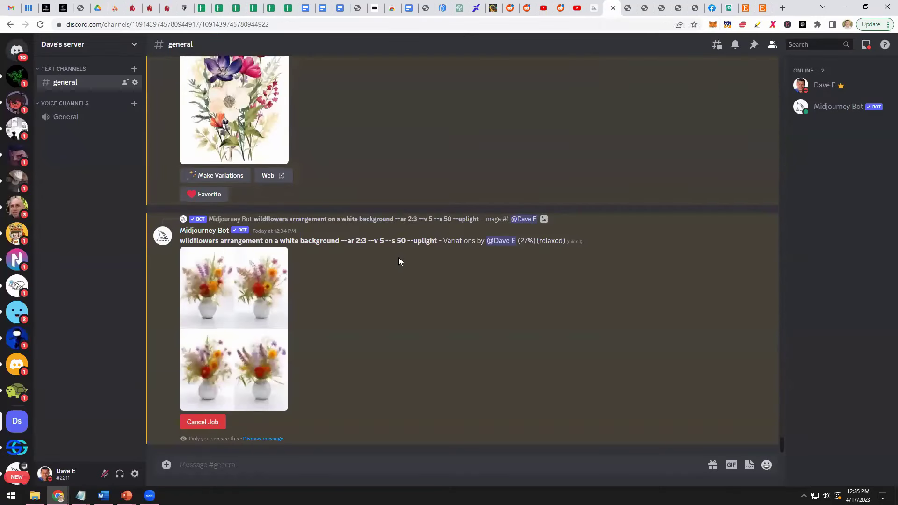
Start an /imagine prompt from the pasted Etsy title, trimmed to 'Vintage Wildflower Field Botanical Wildflowers'
left_click(209, 465)
type("/imagine")
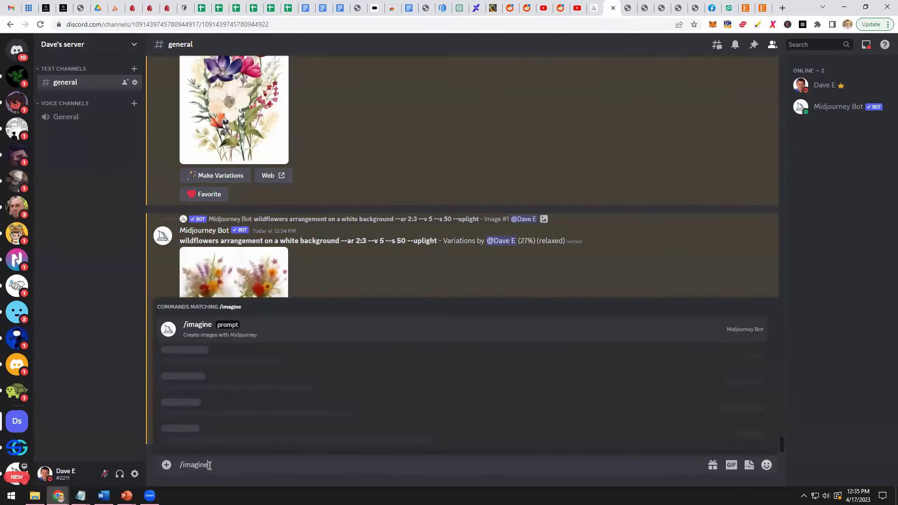
key("Tab")
key("ctrl+v")
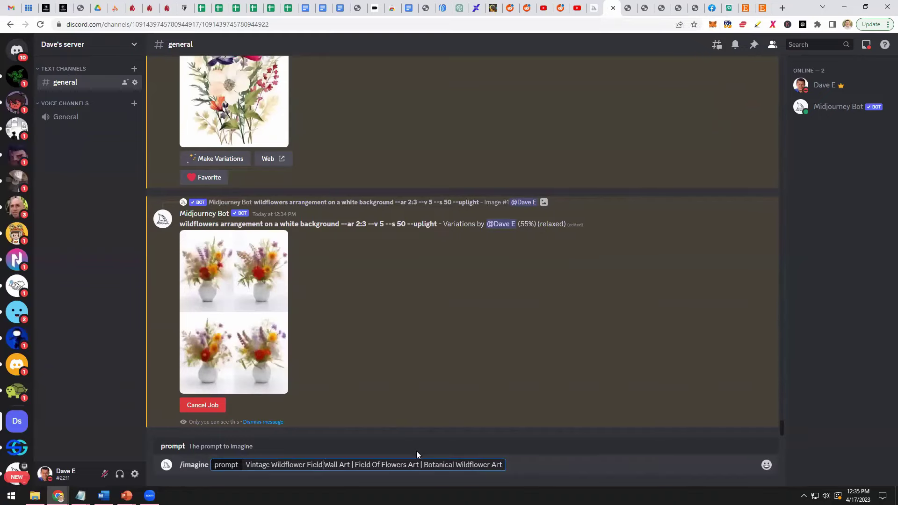
type("for")
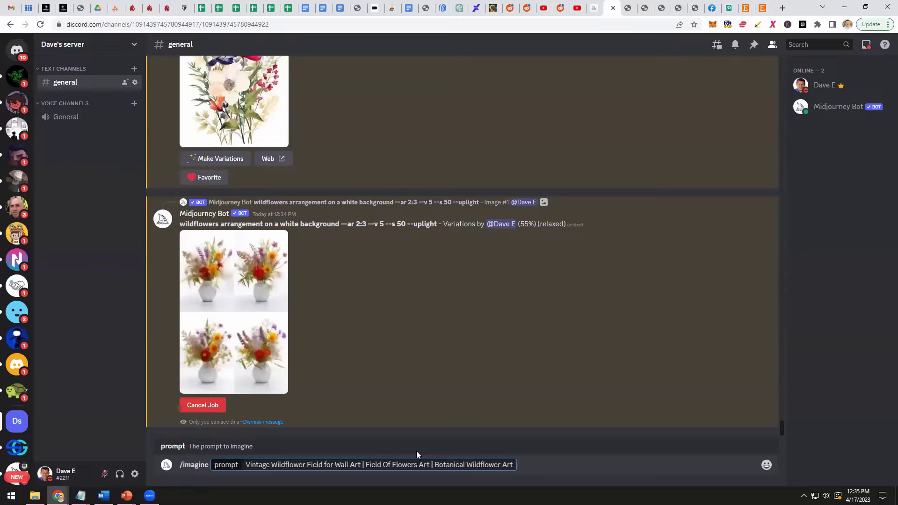
key("Right")
key("Right")
key("Right")
key("Right")
key("Right")
key("Right")
key("Right")
key("Right")
key("Delete")
key("Delete")
key("Delete")
type("a")
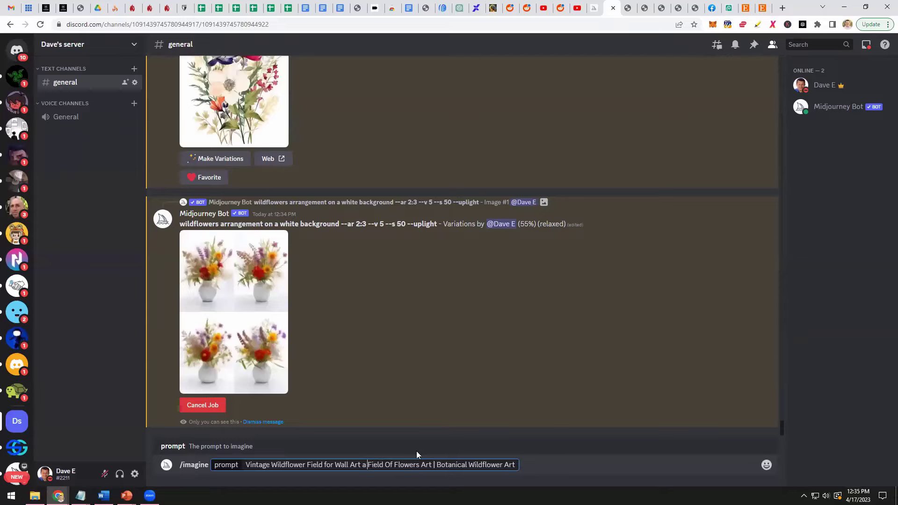
key("Delete")
key("Delete")
key("Delete")
key("Delete")
key("Delete")
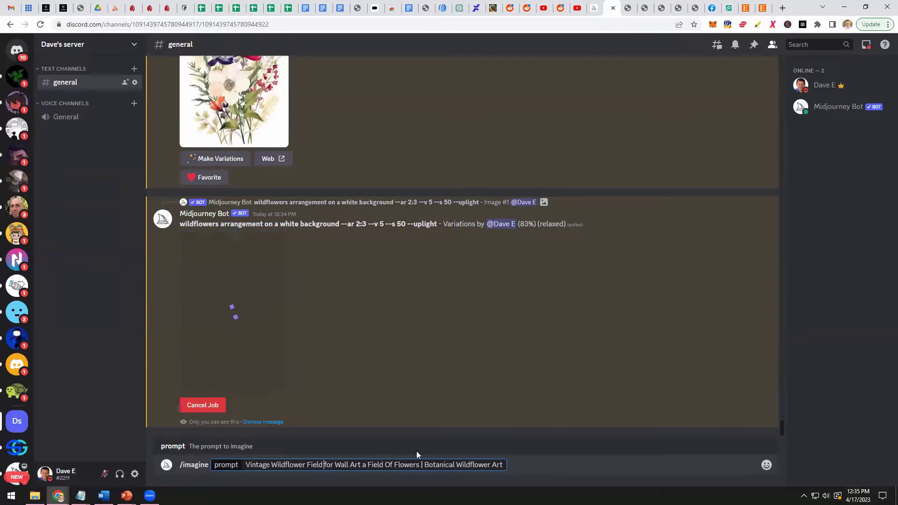
key("BackSpace")
key("BackSpace")
key("BackSpace")
key("BackSpace")
key("Delete")
key("Delete")
key("Delete")
key("Delete")
key("Delete")
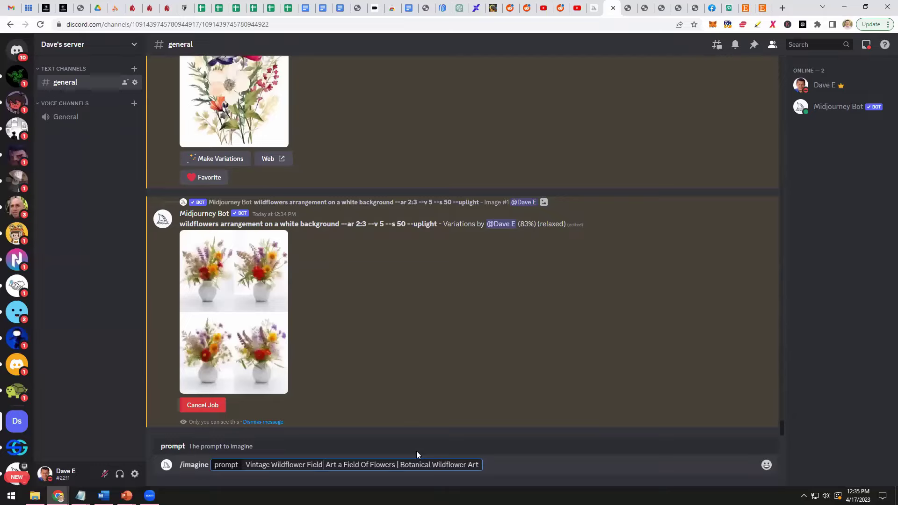
key("Delete")
key("Delete")
key("Delete")
key("Delete")
key("Delete")
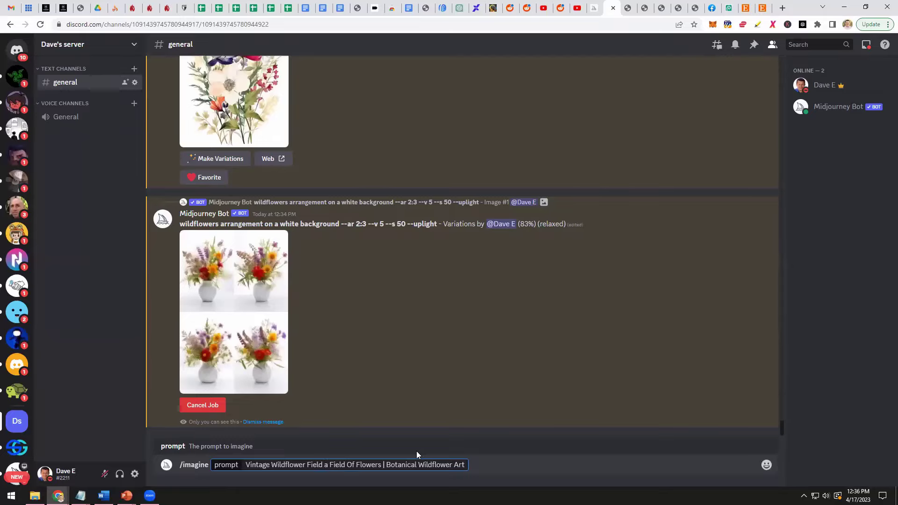
key("Delete")
key("Delete")
key("Delete")
key("Delete")
key("Delete")
key("Delete")
key("Delete")
key("Delete")
key("Delete")
key("Delete")
key("Delete")
key("Delete")
key("Delete")
key("Delete")
key("Delete")
key("Delete")
key("Delete")
key("Delete")
key("Delete")
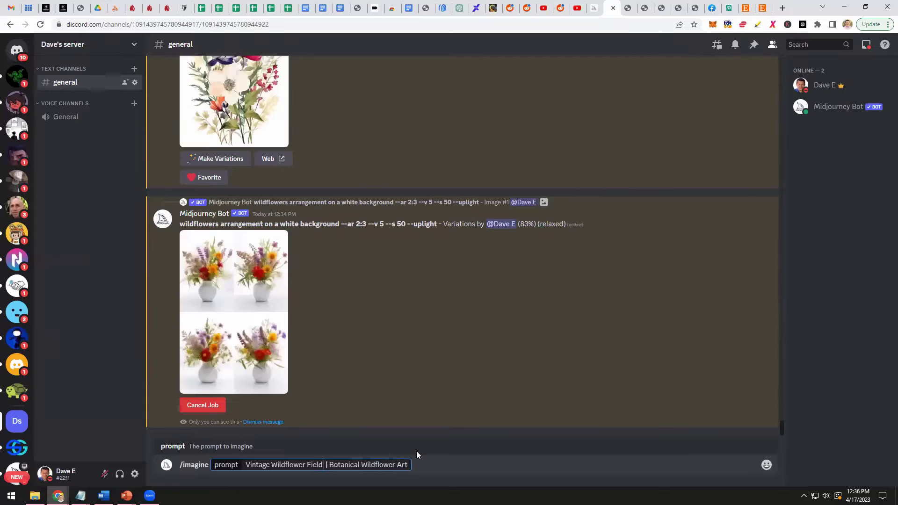
key("Delete")
key("Delete")
key("Delete")
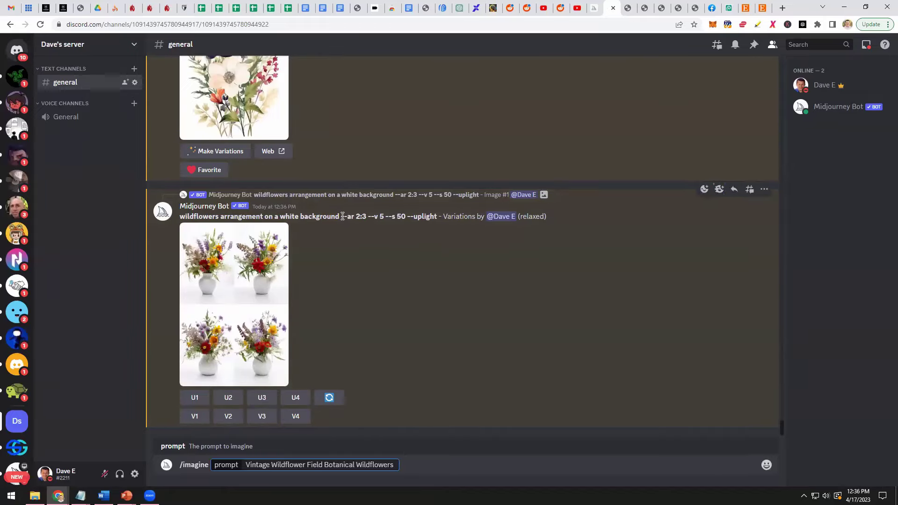
Append --ar 2:3 from the earlier prompt and submit the job
left_click_drag(341, 216, 366, 217)
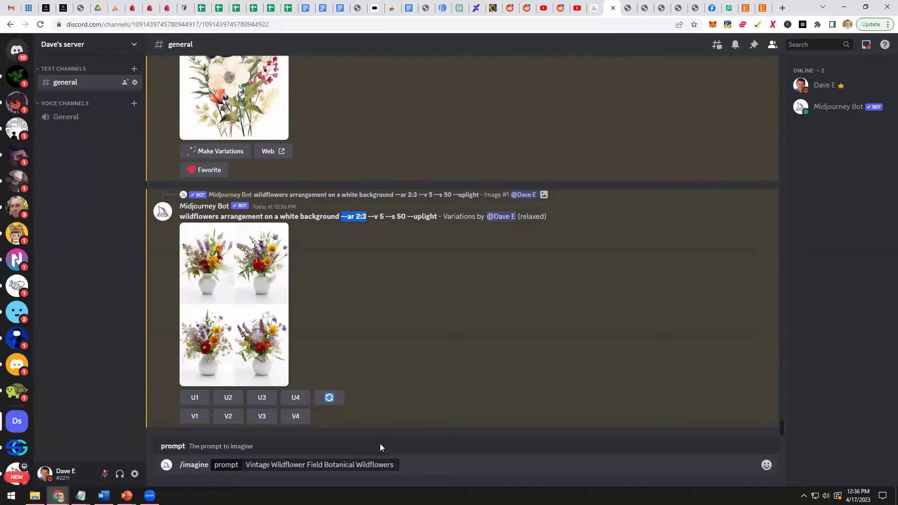
left_click(398, 465)
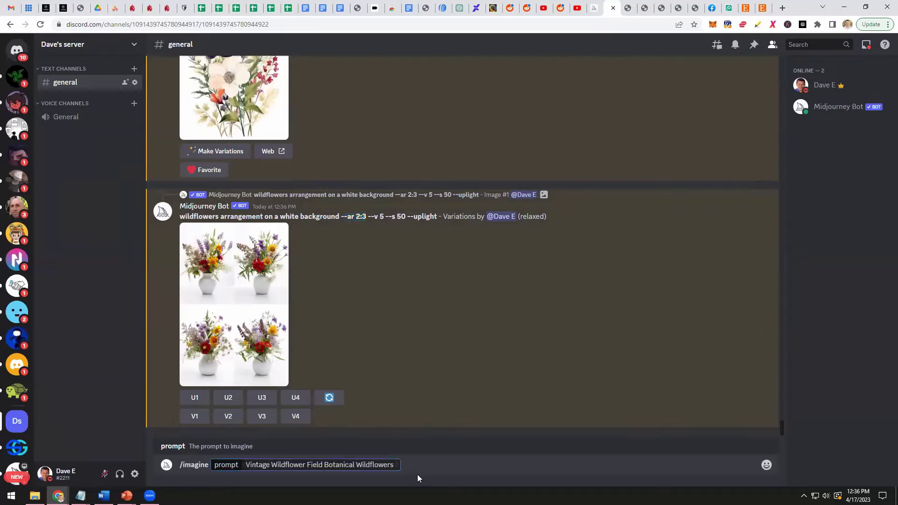
key("ctrl+v")
key("Return")
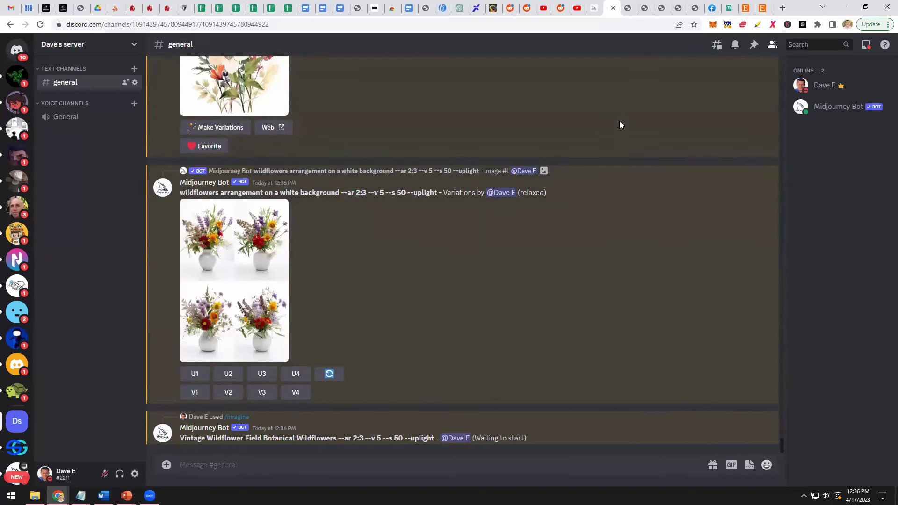
Scroll through the Etsy listing's reviews and description, then return to the top
left_click(760, 8)
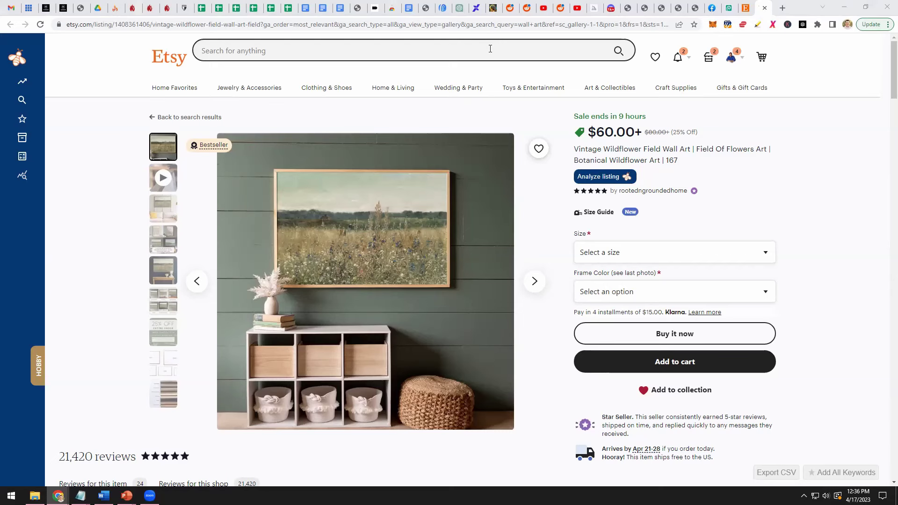
scroll(125, 309, "down", 4)
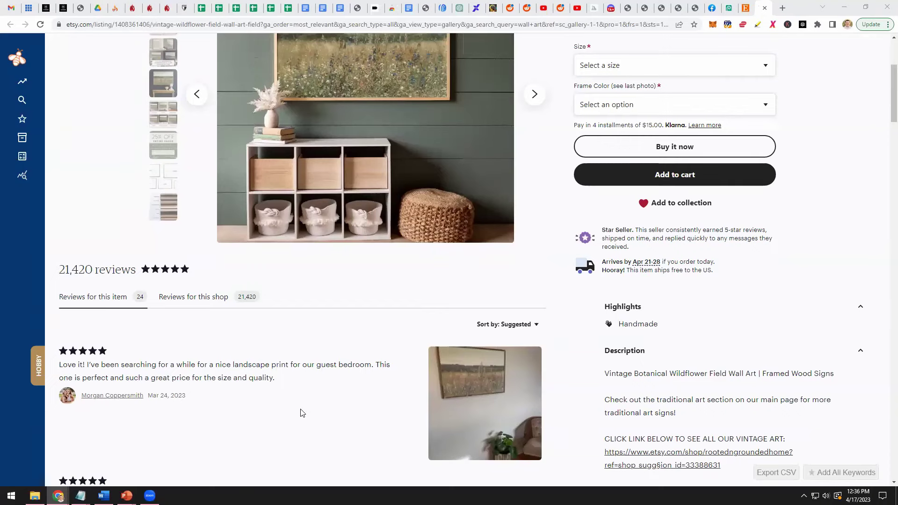
scroll(302, 413, "up", 1)
scroll(302, 413, "up", 1)
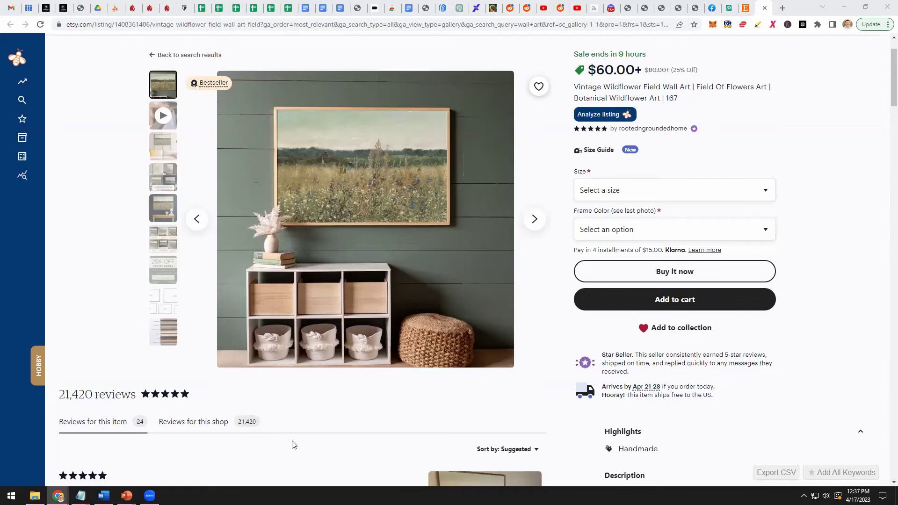
scroll(293, 442, "down", 2)
scroll(293, 421, "down", 3)
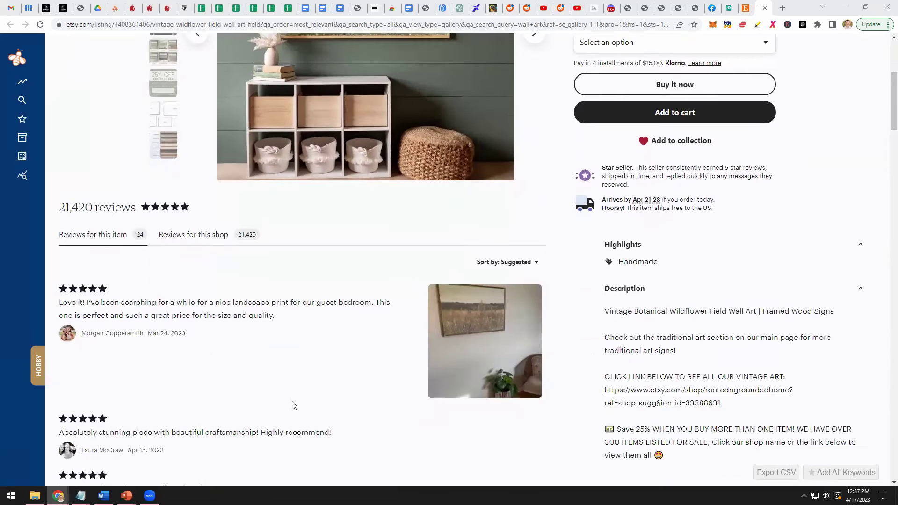
scroll(303, 352, "down", 1)
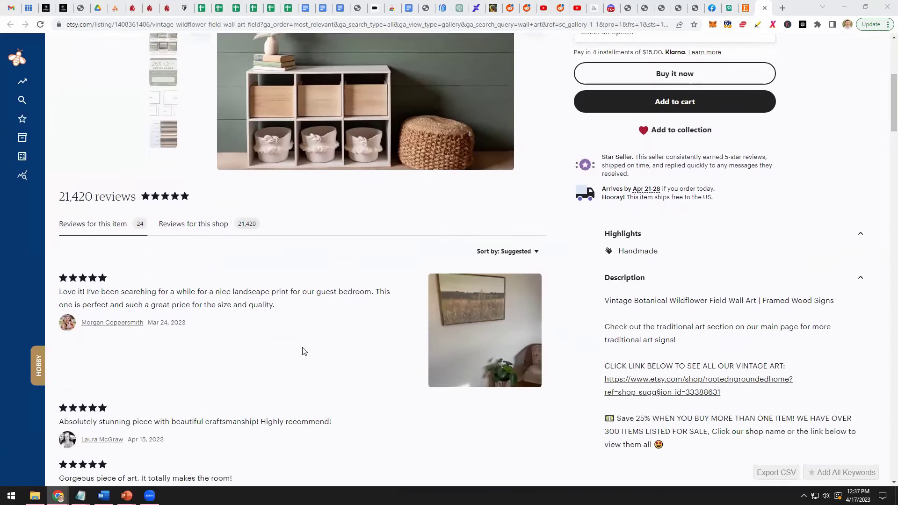
scroll(302, 351, "down", 2)
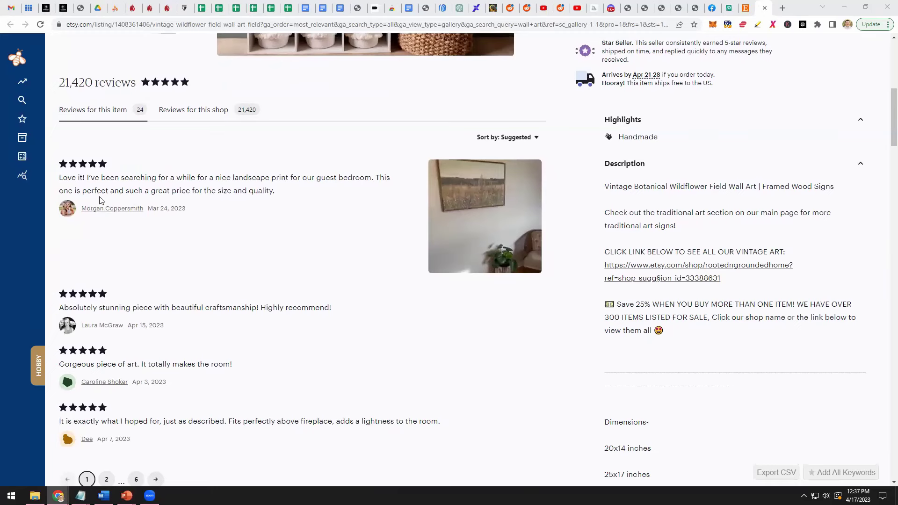
scroll(369, 305, "up", 5)
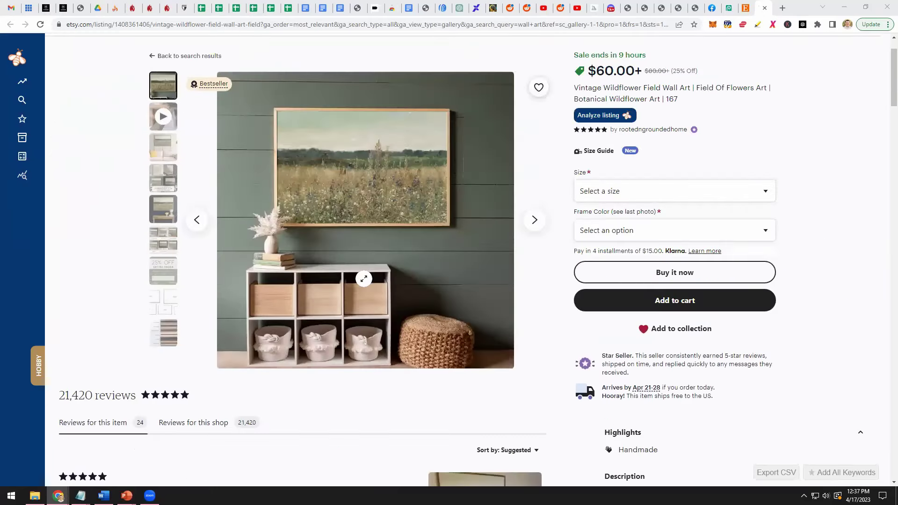
scroll(364, 279, "up", 1)
scroll(256, 324, "down", 6)
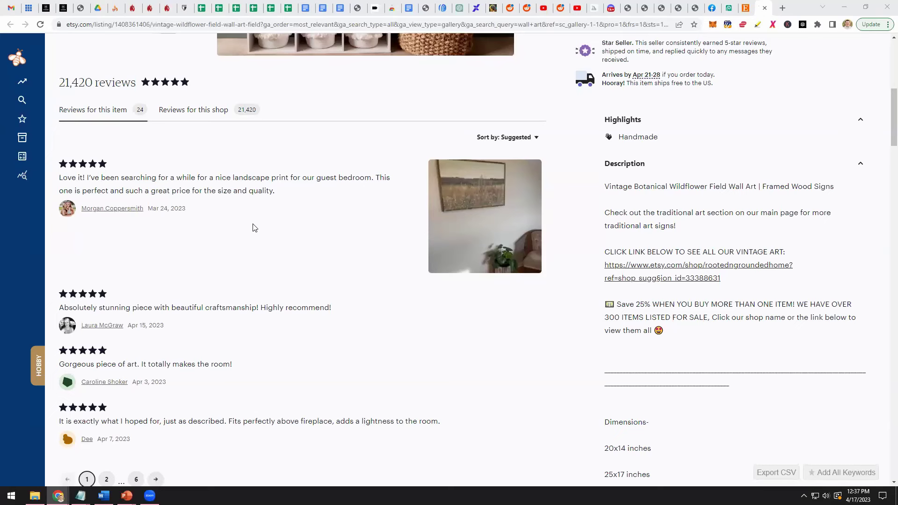
scroll(317, 319, "up", 4)
scroll(317, 319, "up", 1)
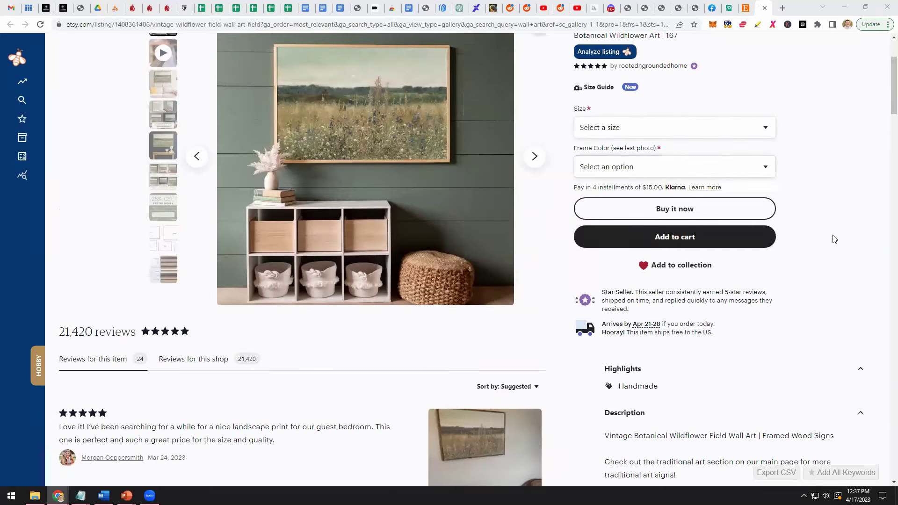
scroll(834, 227, "up", 3)
scroll(818, 210, "down", 1)
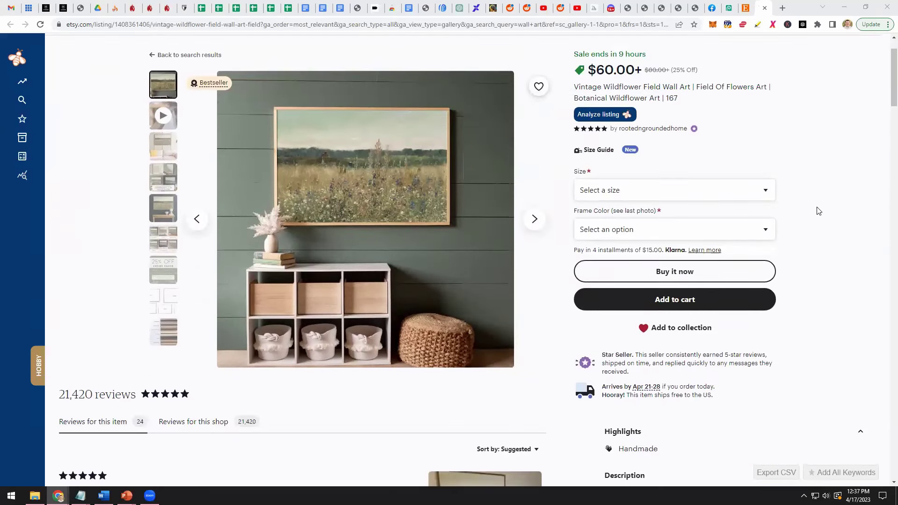
Review the print size prices, 21x14 in at $60.00 up to 48x32 in at $190.50
left_click(683, 193)
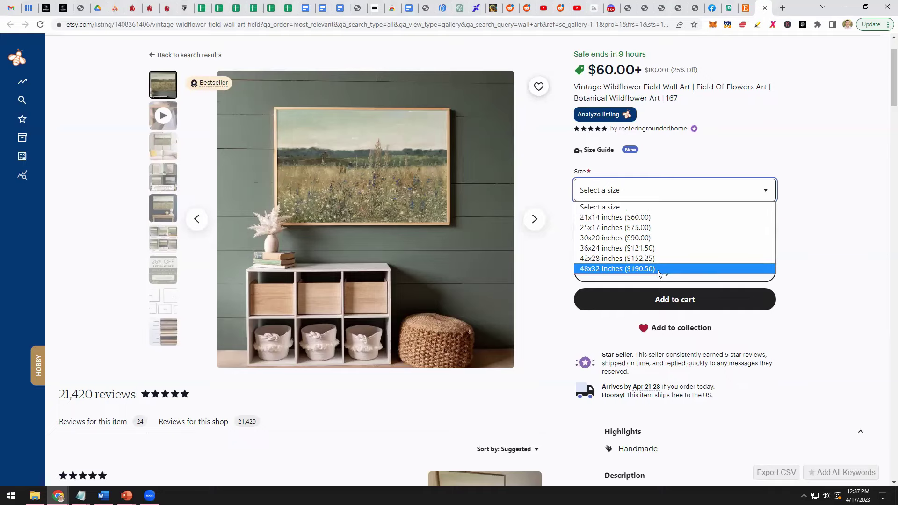
left_click(84, 325)
scroll(84, 309, "down", 5)
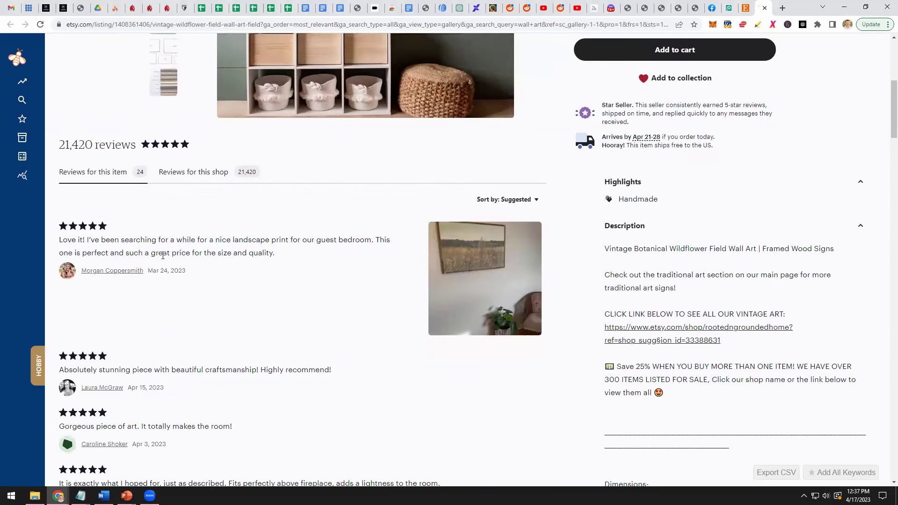
scroll(182, 423, "up", 6)
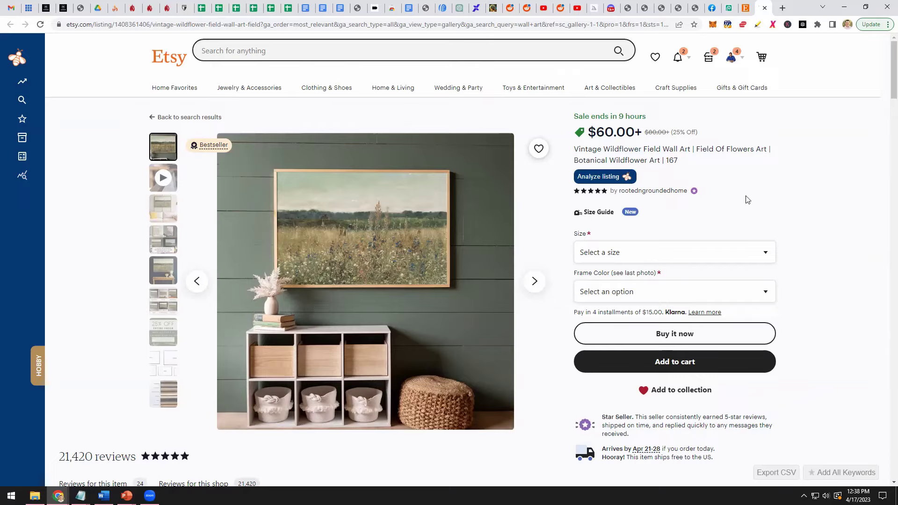
left_click(674, 257)
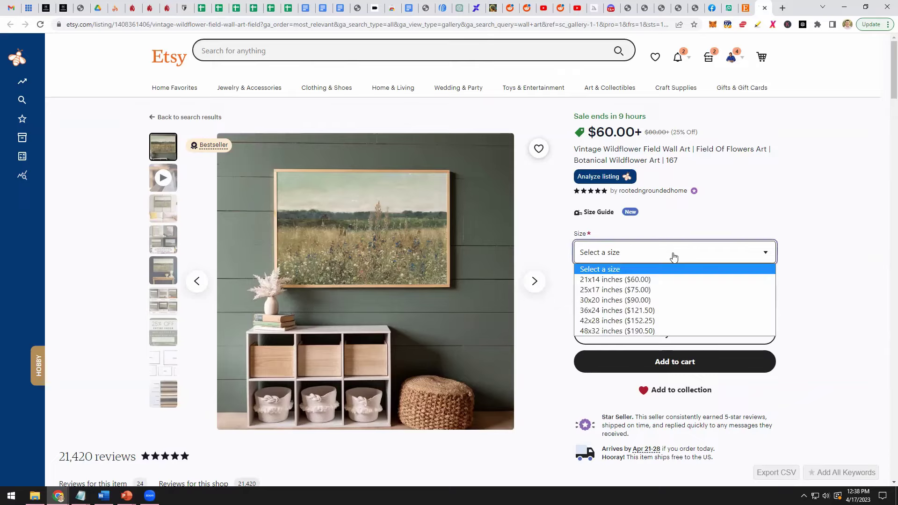
left_click(825, 214)
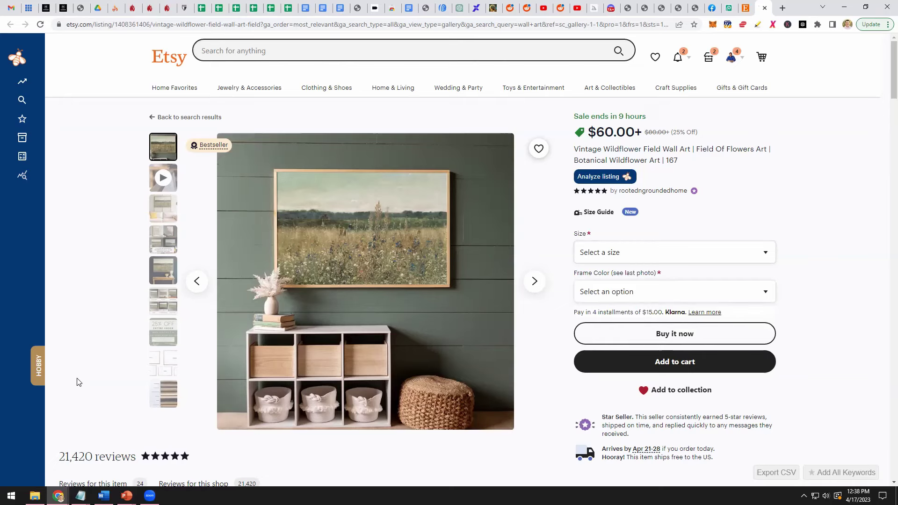
scroll(77, 375, "down", 4)
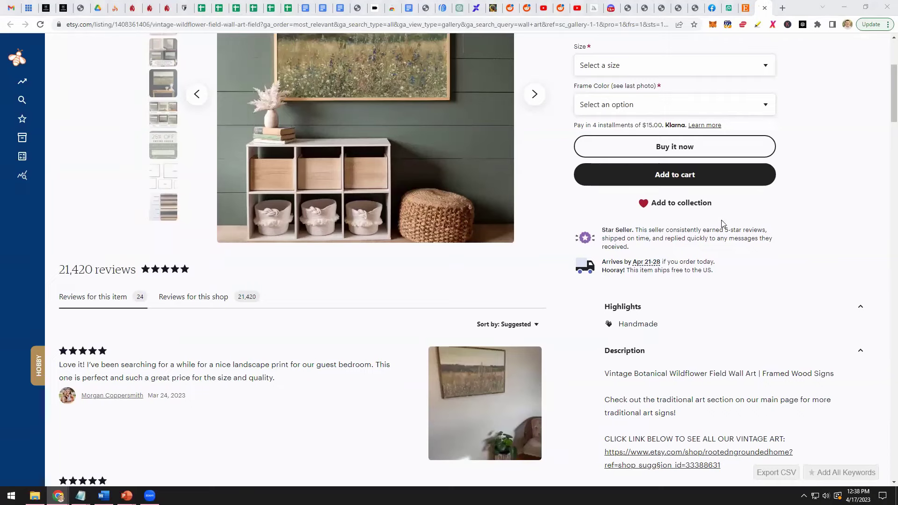
scroll(722, 224, "up", 4)
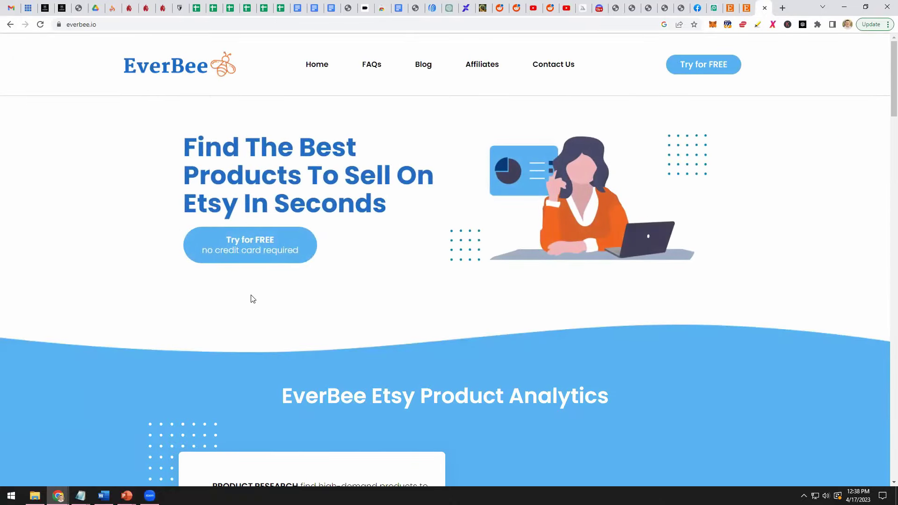
Scroll the EverBee features page, then open the Vintage Wildflower Field Botanical grid full-size from Discord
scroll(154, 281, "down", 5)
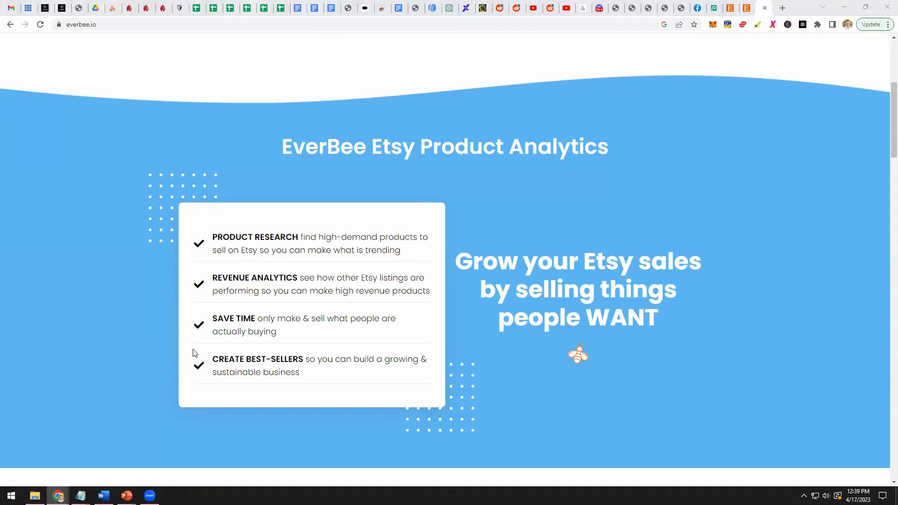
scroll(143, 321, "down", 8)
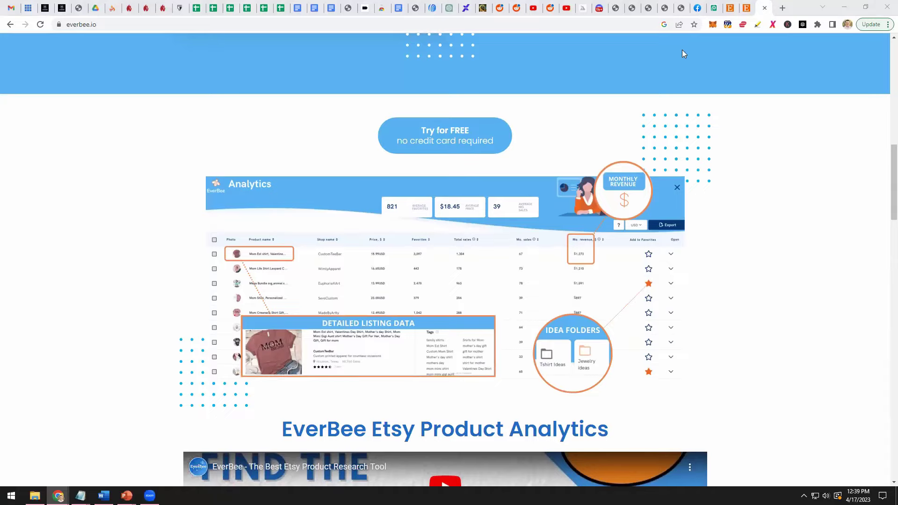
left_click(599, 8)
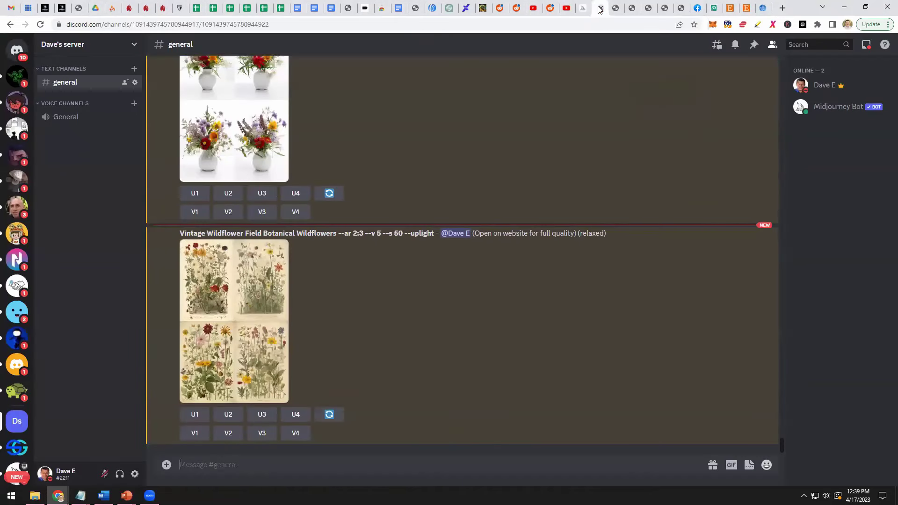
left_click(222, 331)
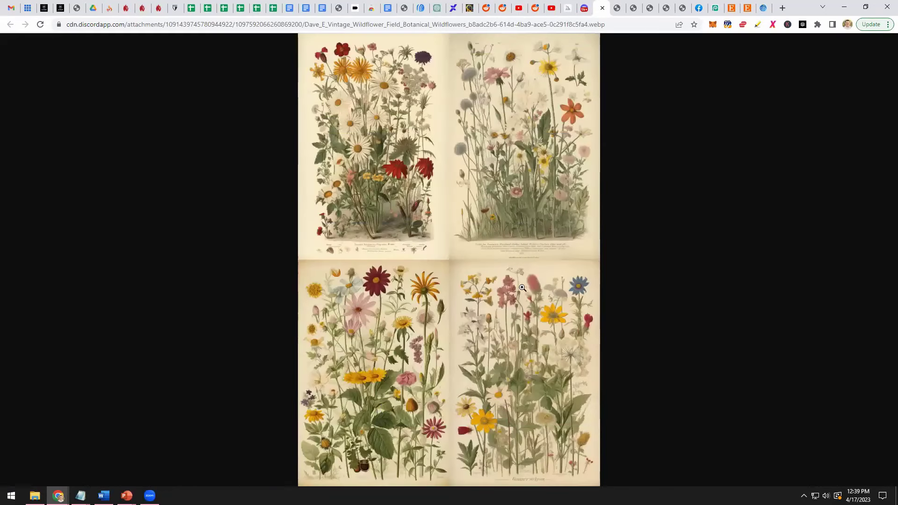
Enlarge the Vintage Wildflower Field grid and scroll through its four vintage botanical panels
left_click(492, 280)
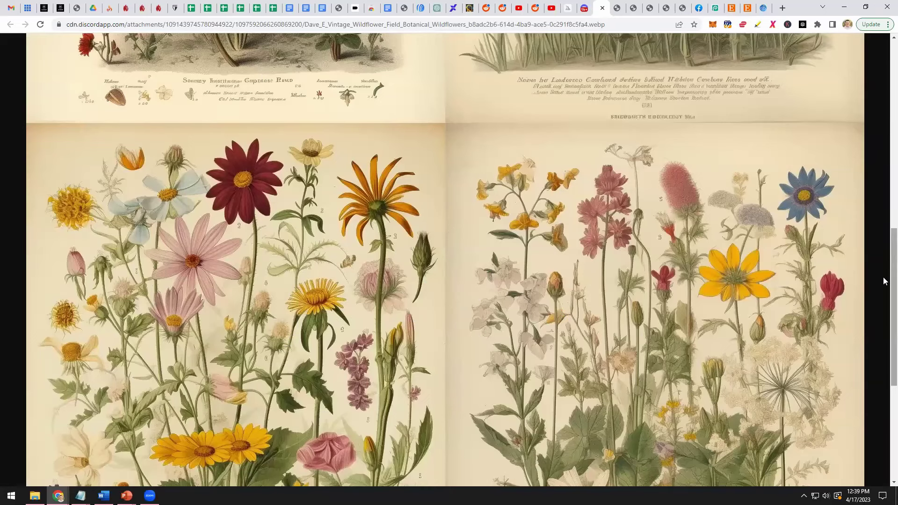
left_click_drag(885, 283, 885, 110)
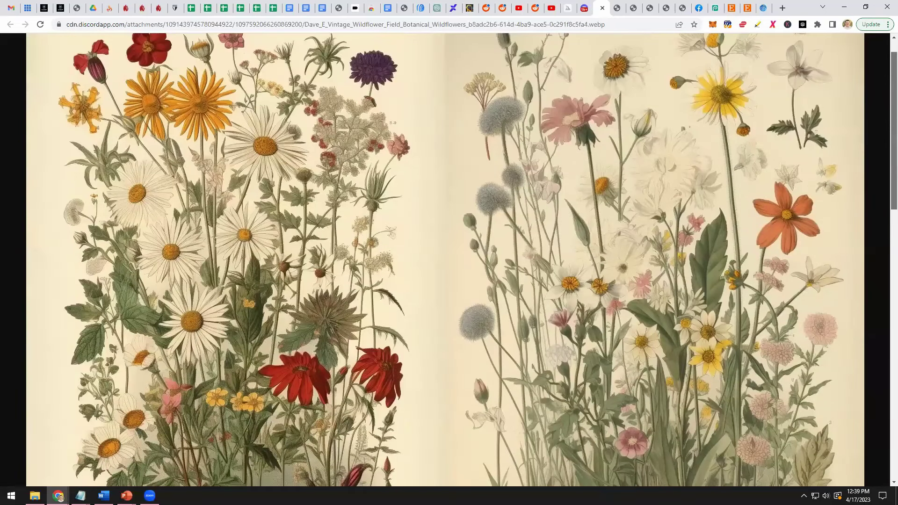
scroll(444, 260, "down", 11)
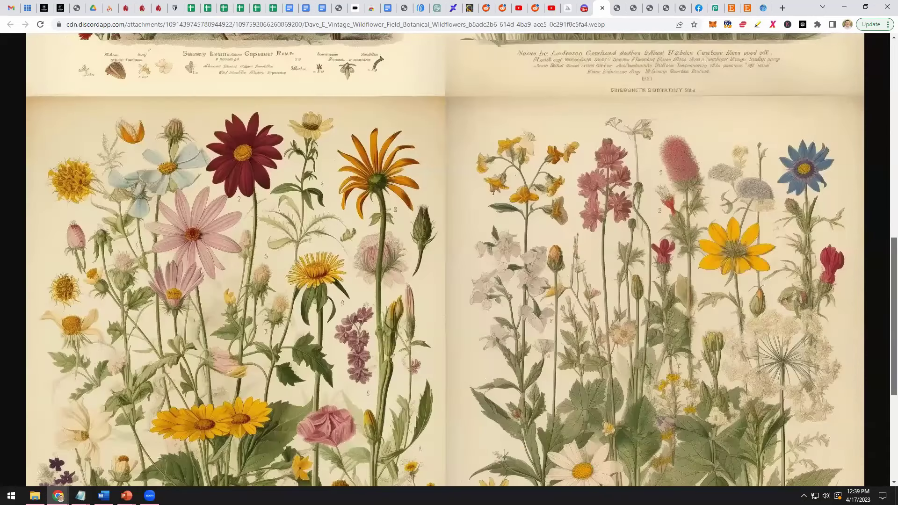
scroll(445, 259, "up", 3)
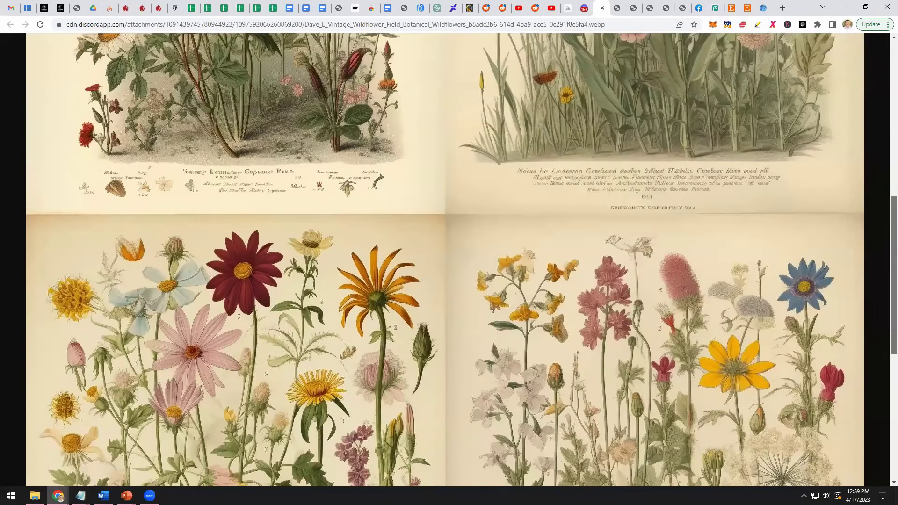
scroll(444, 260, "up", 2)
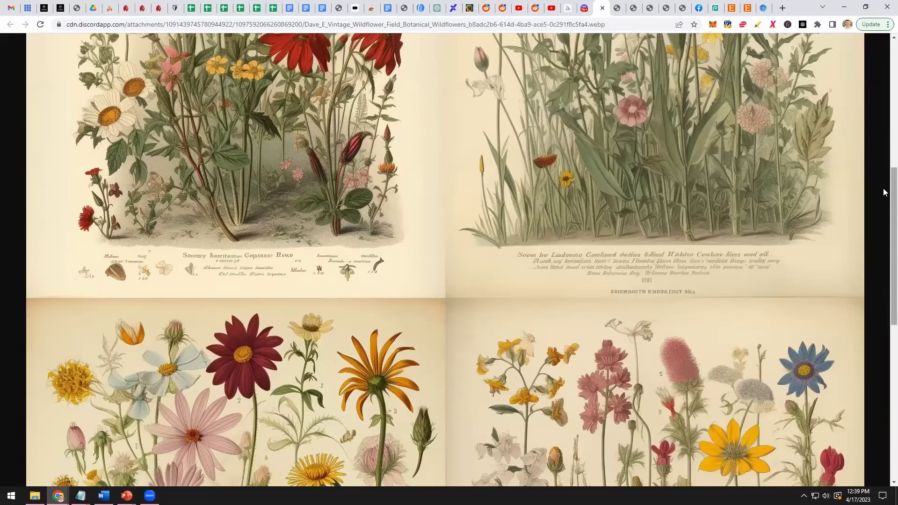
scroll(886, 269, "down", 5)
scroll(885, 269, "up", 7)
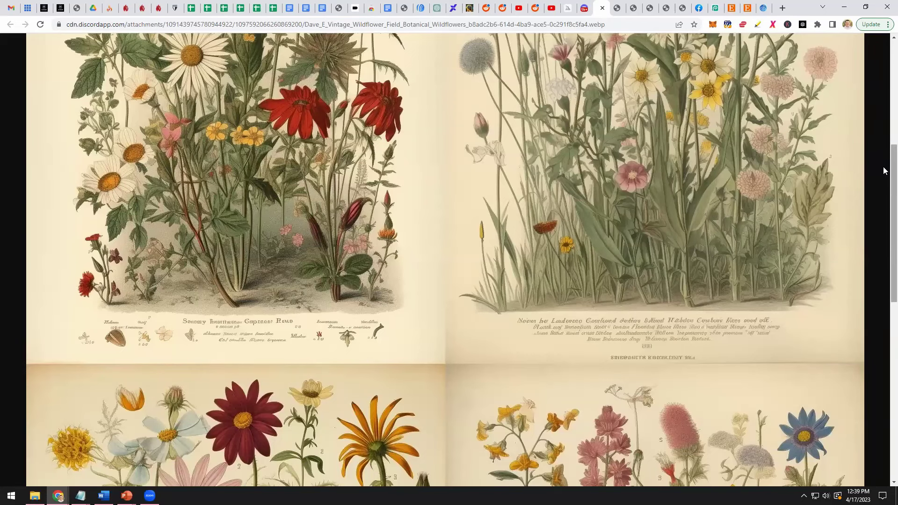
scroll(884, 216, "down", 7)
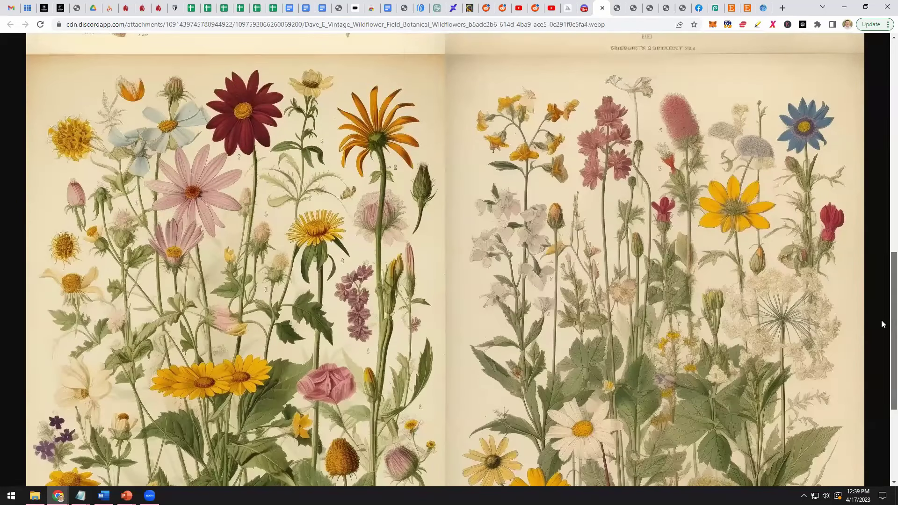
scroll(883, 324, "down", 4)
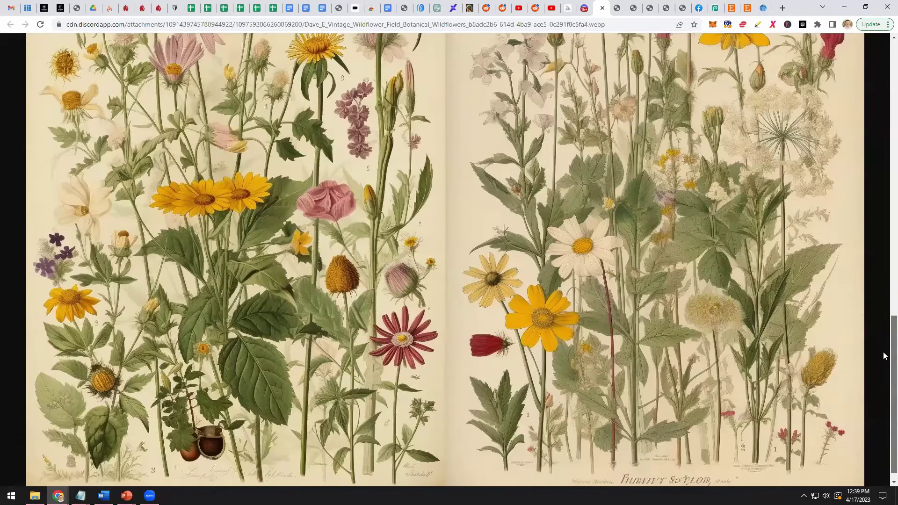
scroll(884, 234, "up", 6)
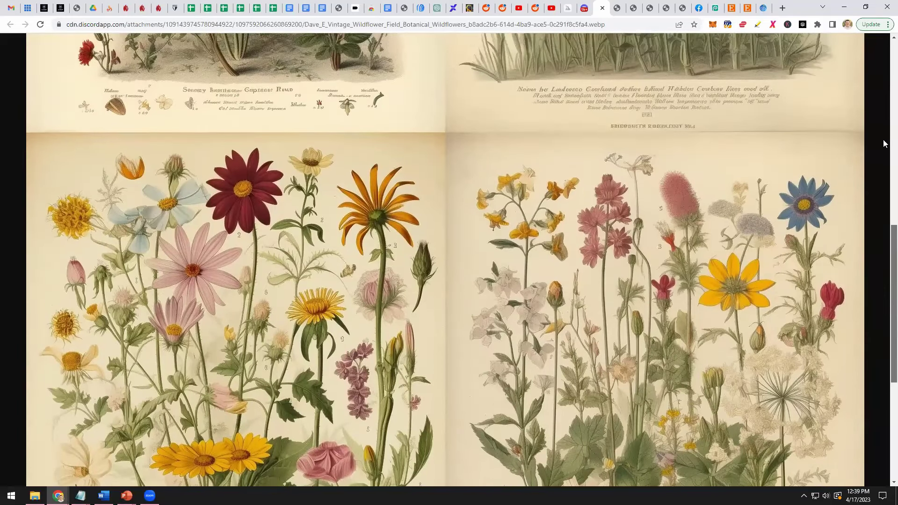
scroll(768, 146, "up", 12)
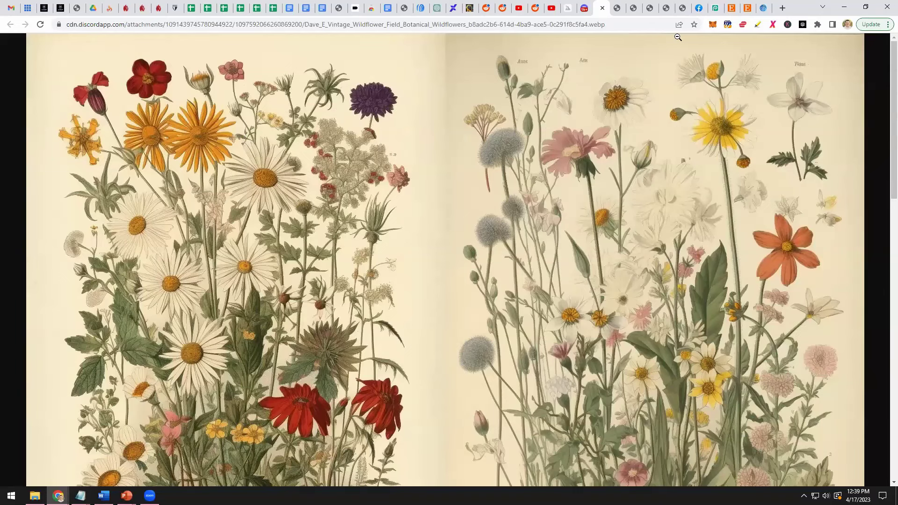
Enlarge the Etsy Vintage Wildflower Field Wall Art main photo and close Discord's enlarged flower image
left_click(747, 8)
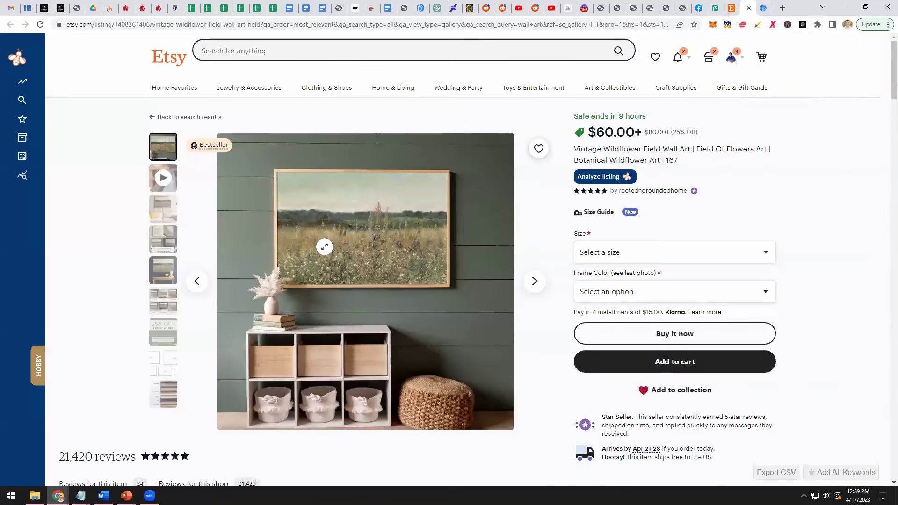
left_click(328, 248)
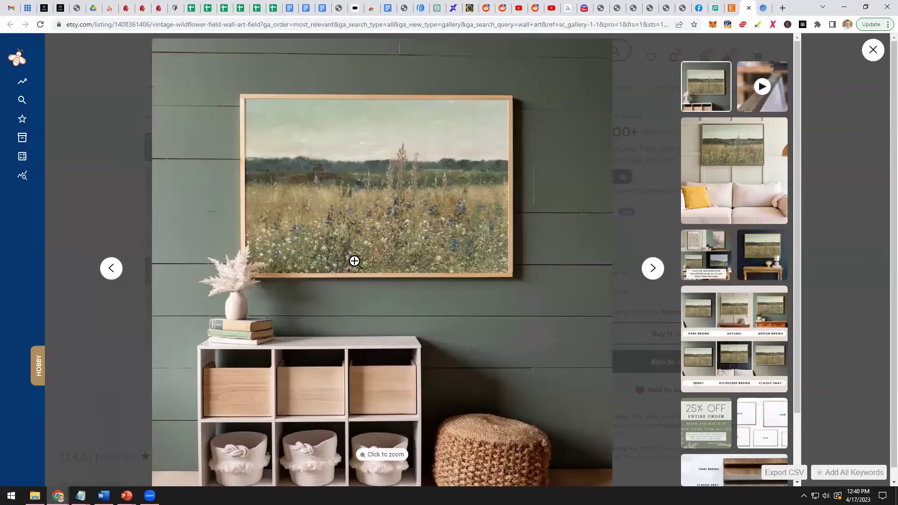
left_click(584, 8)
left_click(360, 447)
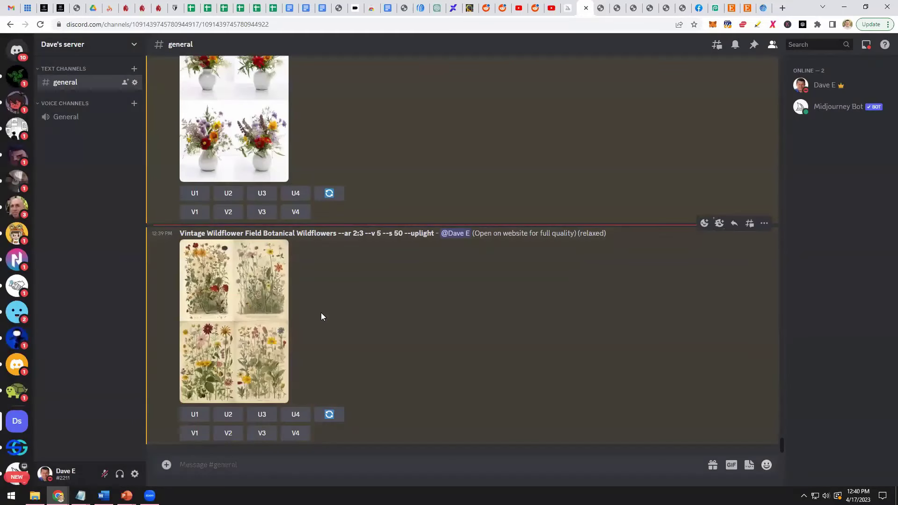
left_click(745, 8)
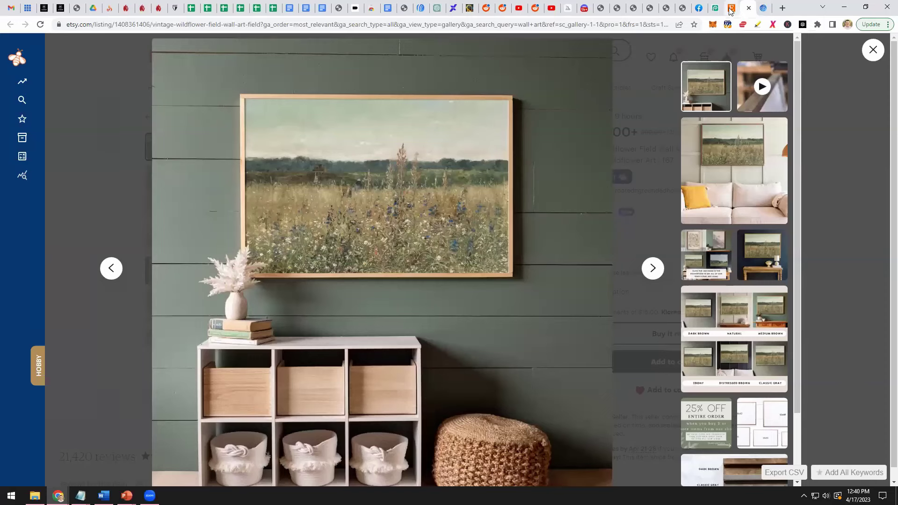
Recheck the Midjourney results in Discord, then close Etsy's full-screen photo gallery
left_click(575, 9)
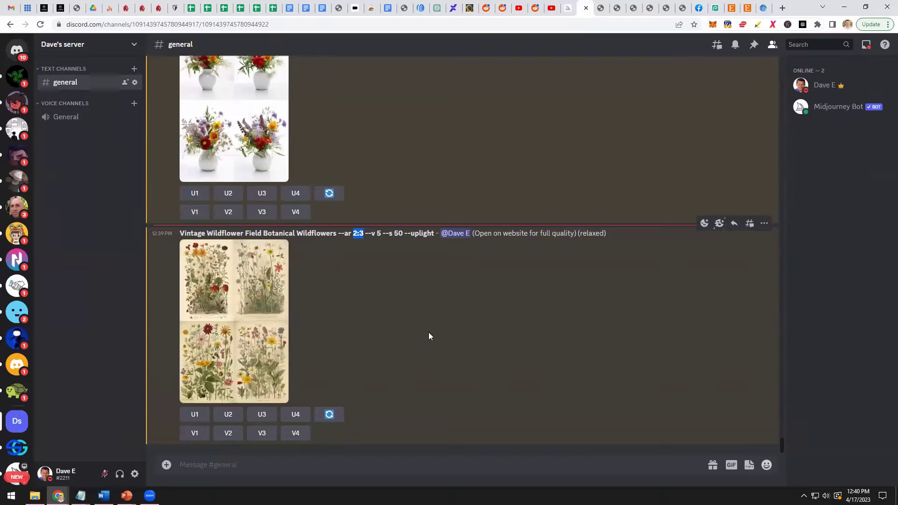
scroll(517, 244, "up", 5)
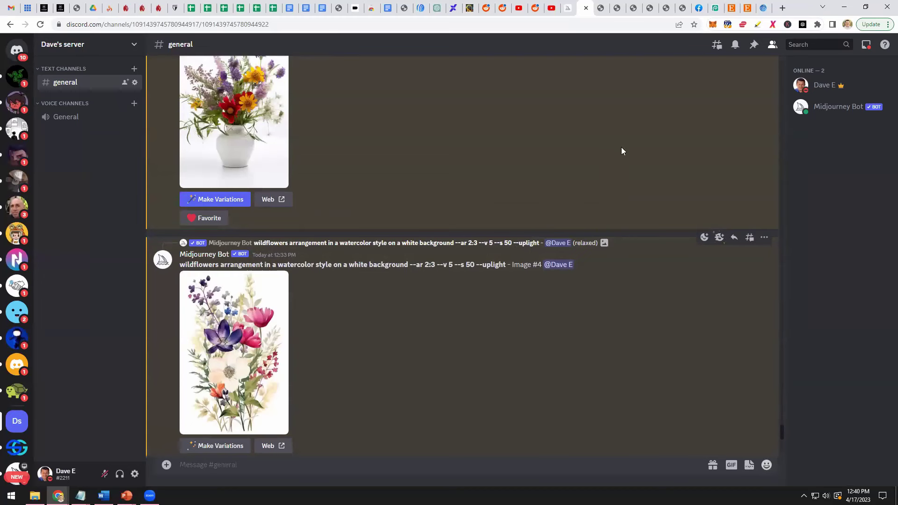
left_click(747, 10)
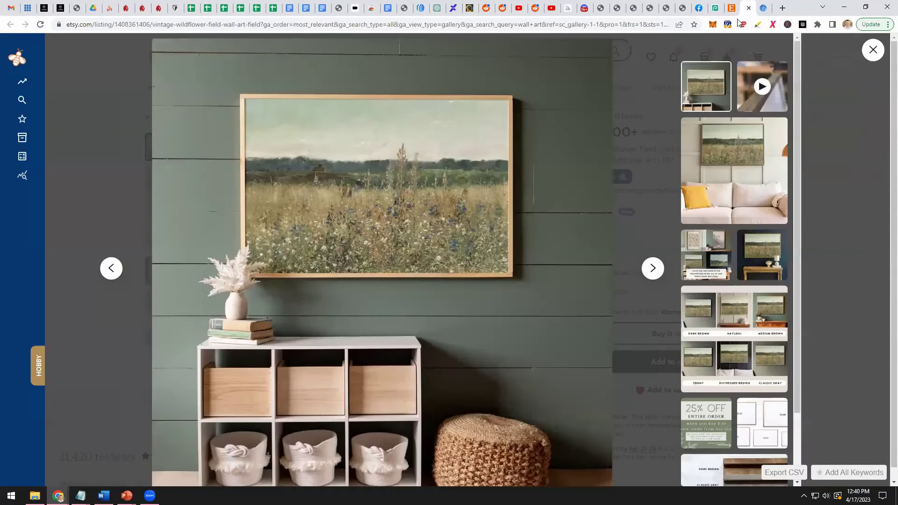
left_click(873, 49)
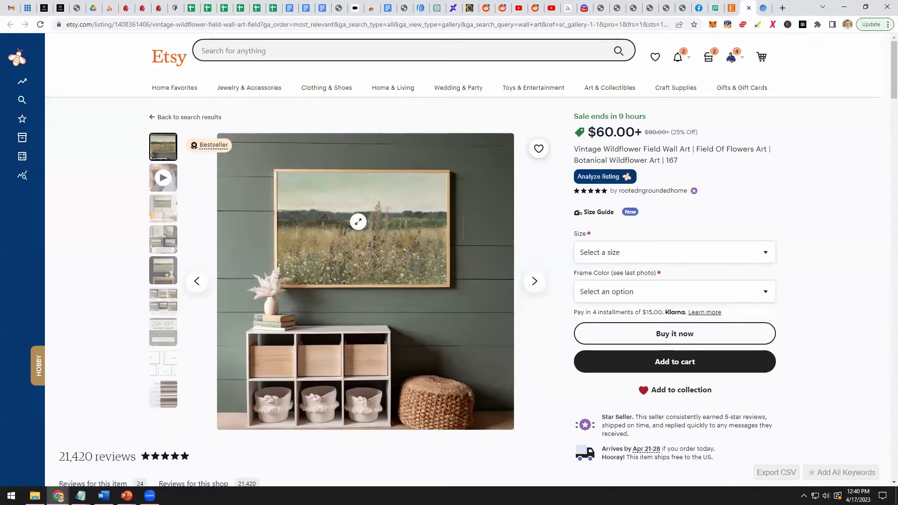
Search Etsy for 'wall art' and open the Daisy Wildflower Watercolor Prints set-of-3 listing
left_click(248, 52)
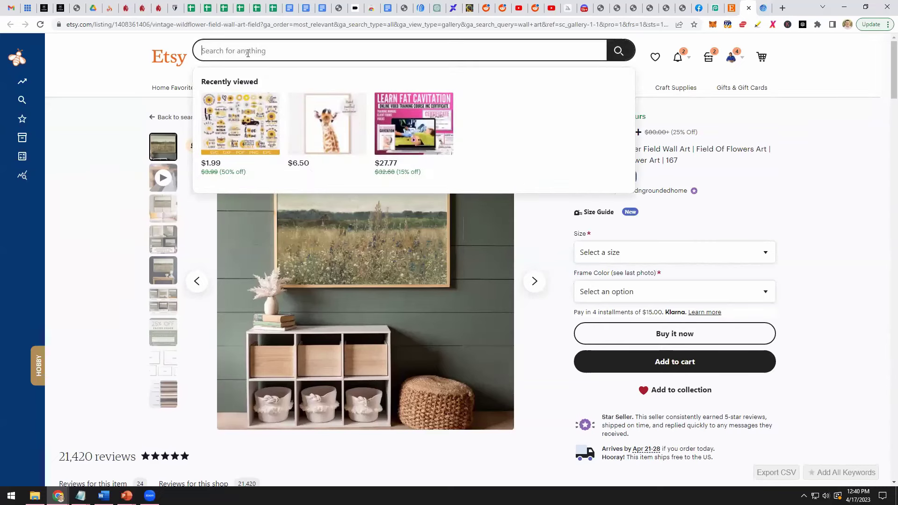
type("wall art")
key("Return")
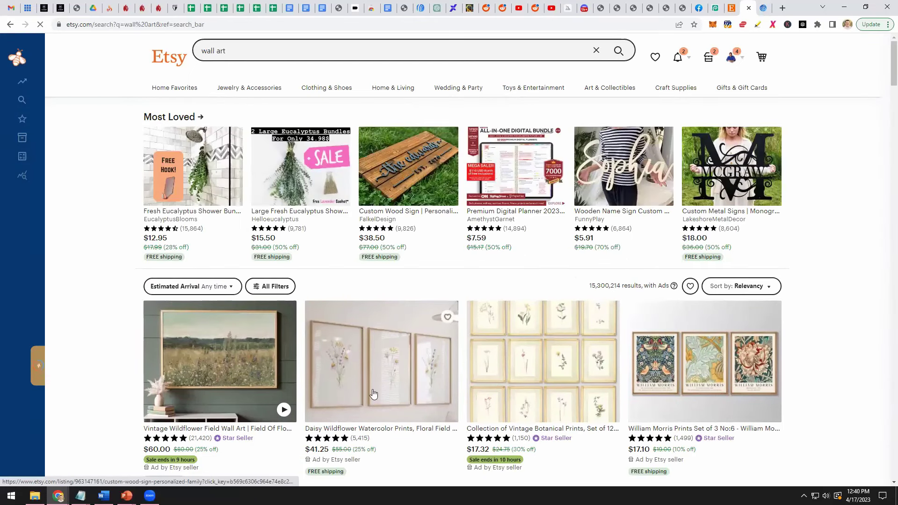
scroll(379, 384, "down", 3)
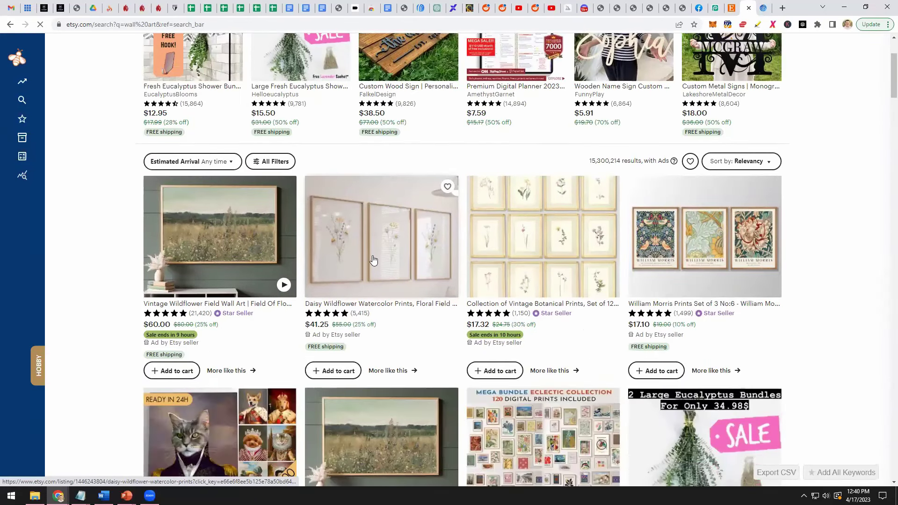
left_click(373, 258)
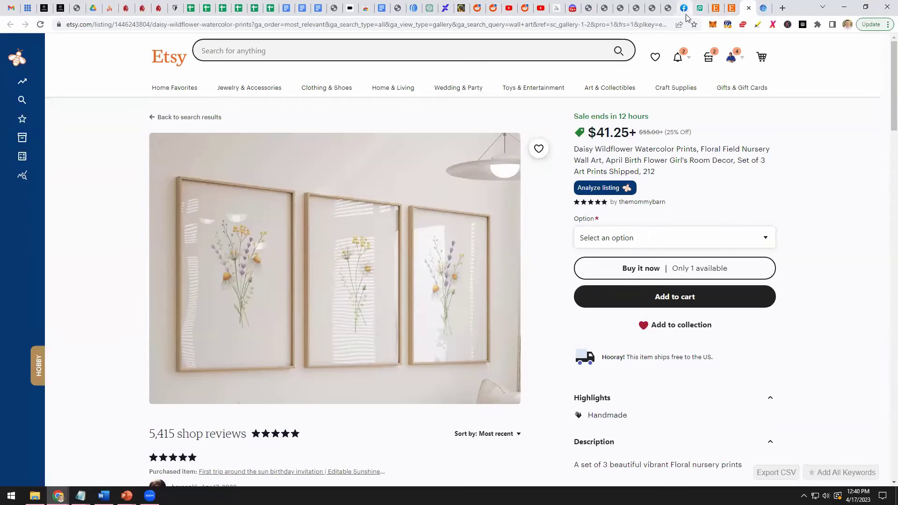
left_click(573, 8)
left_click(264, 309)
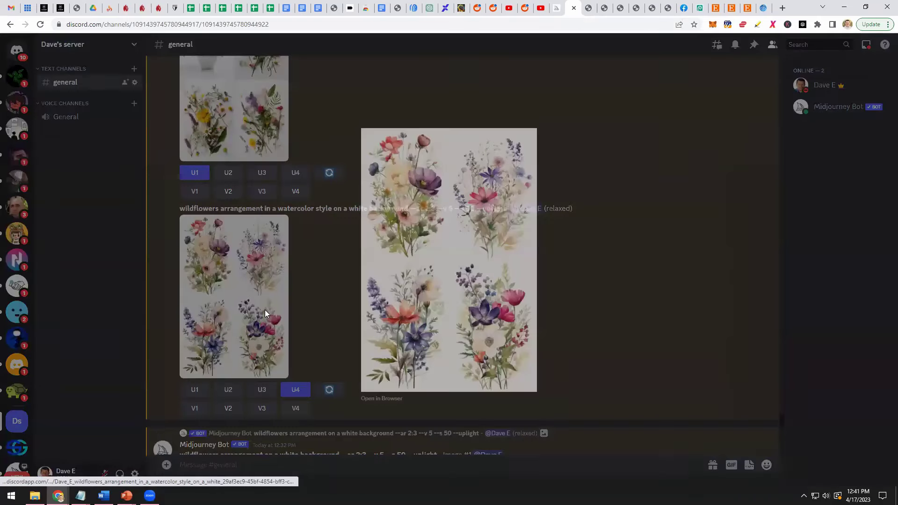
left_click(747, 8)
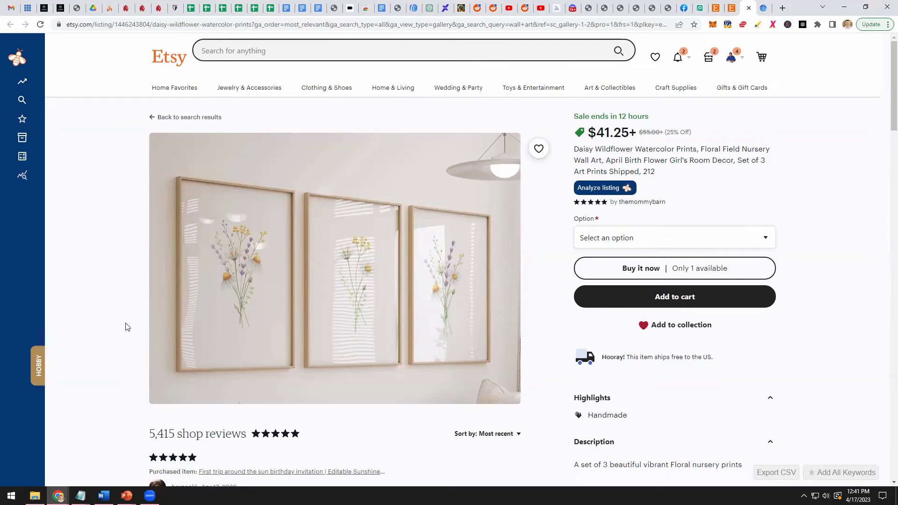
Go from the Daisy listing back to the 'wall art' results and scroll down through more listings
scroll(121, 312, "down", 4)
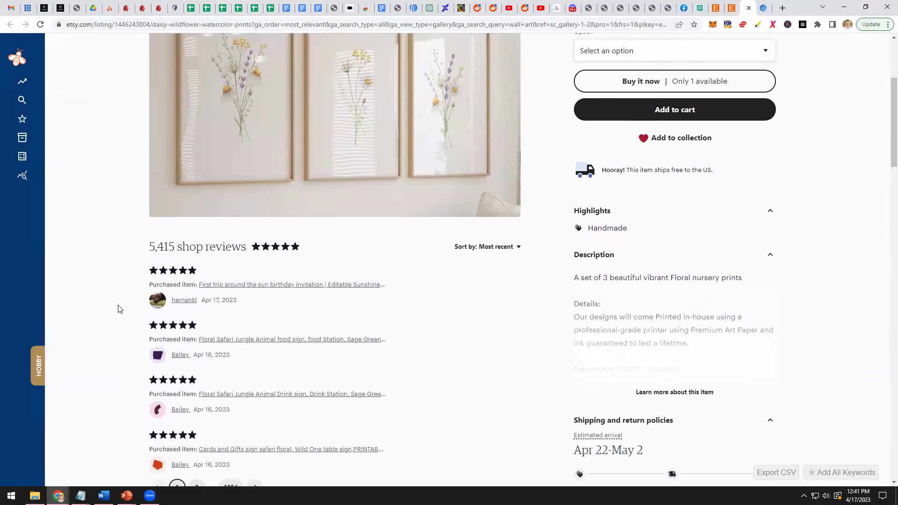
scroll(119, 309, "up", 4)
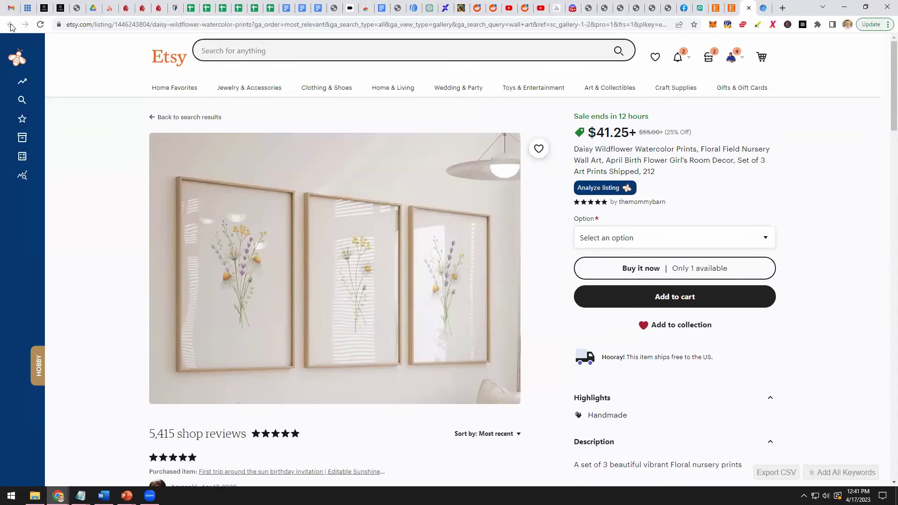
left_click(732, 8)
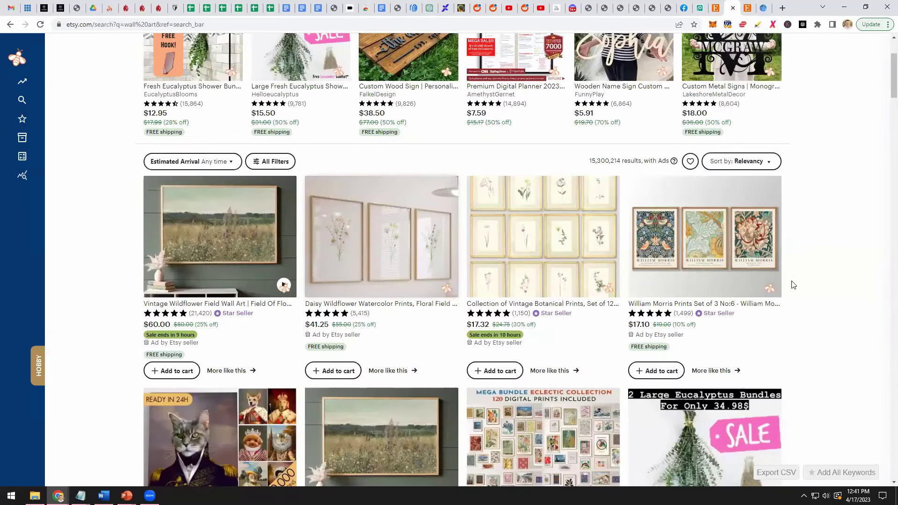
scroll(803, 296, "down", 3)
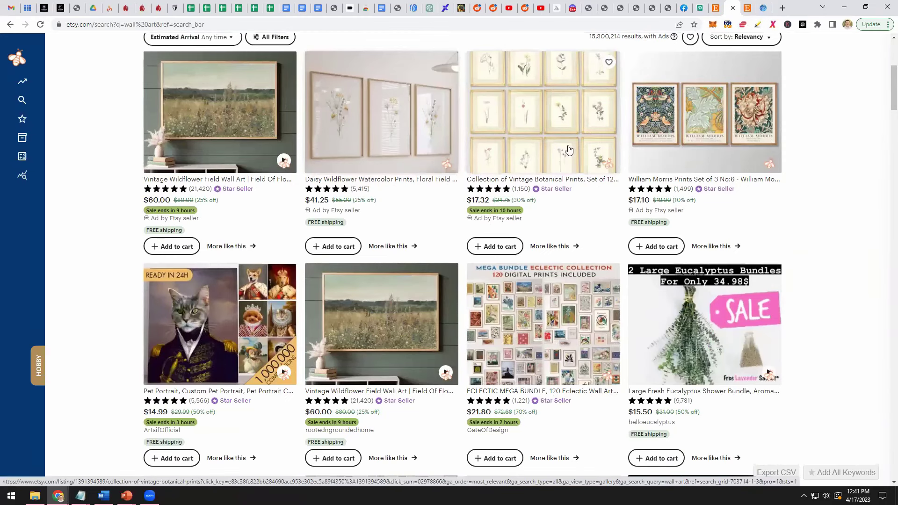
scroll(537, 133, "down", 3)
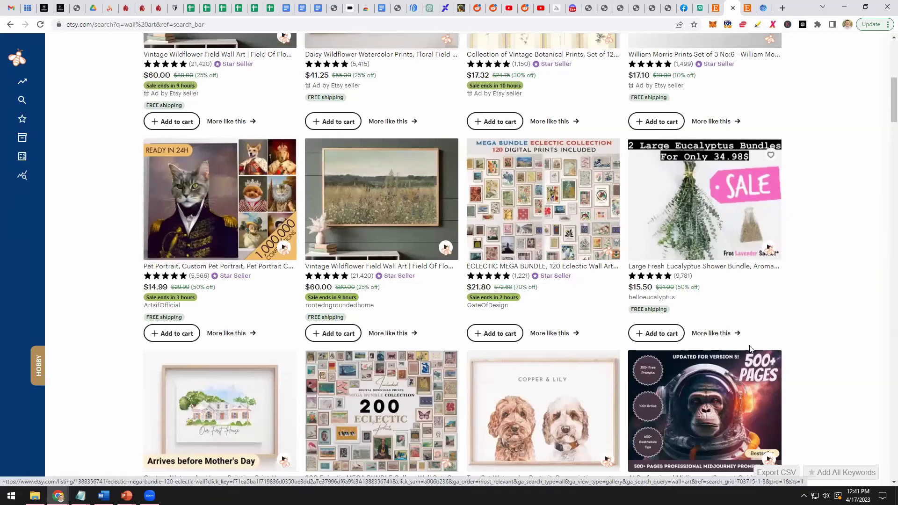
scroll(838, 259, "down", 6)
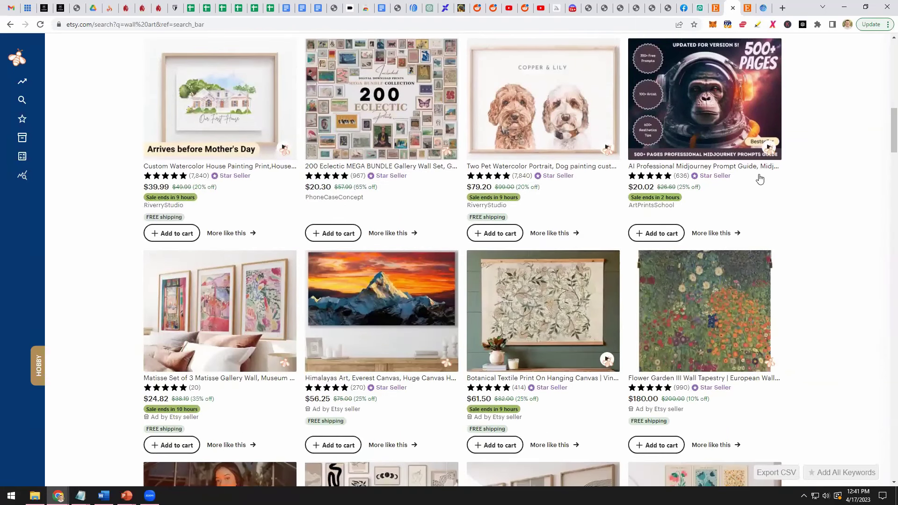